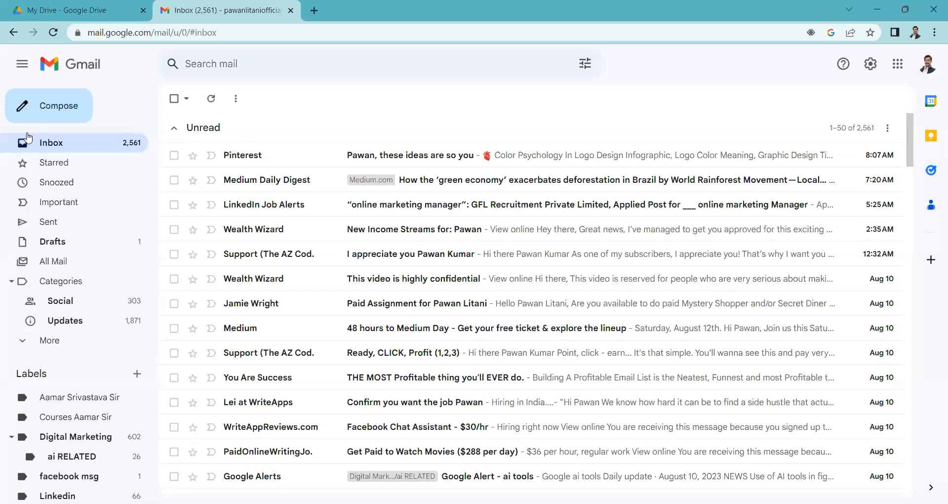
{"action": "scroll", "coordinate": [290, 281], "scroll_direction": "down", "scroll_amount": 3}
{"action": "scroll", "coordinate": [289, 346], "scroll_direction": "up", "scroll_amount": 3}
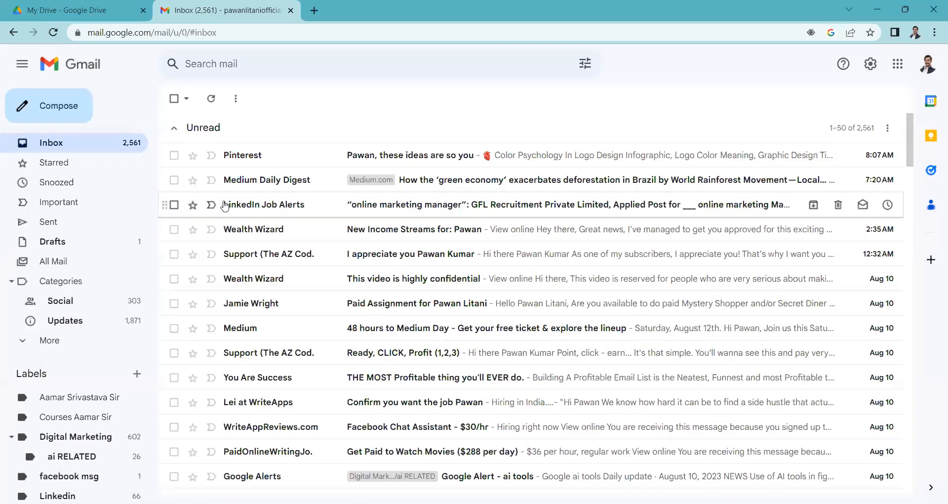
{"action": "scroll", "coordinate": [606, 237], "scroll_direction": "down", "scroll_amount": 3}
{"action": "scroll", "coordinate": [605, 241], "scroll_direction": "up", "scroll_amount": 3}
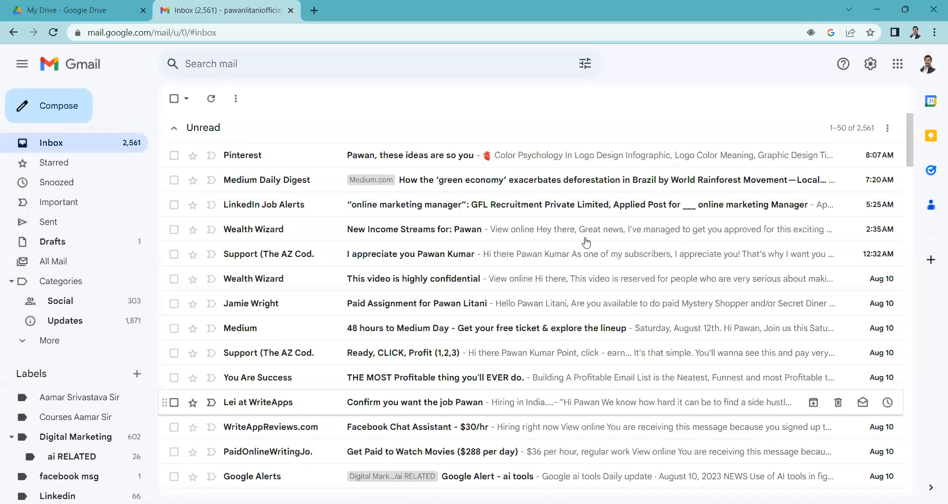
- Switch from Gmail to Google Drive and look over the files and folders in My Drive
{"action": "left_click", "coordinate": [898, 72]}
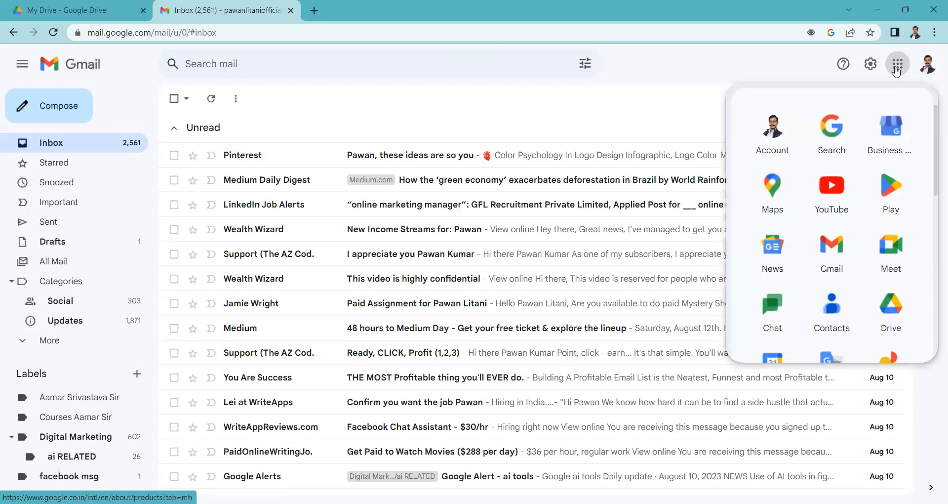
{"action": "left_click", "coordinate": [898, 320]}
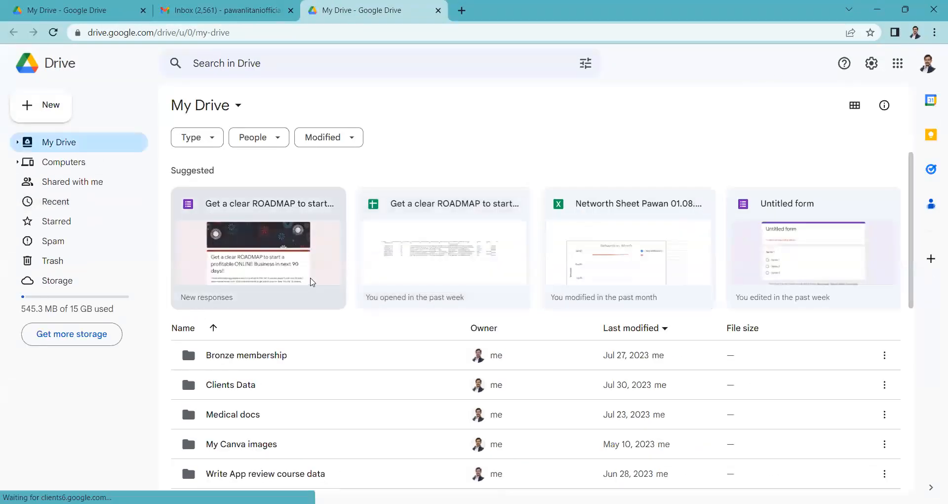
{"action": "scroll", "coordinate": [311, 282], "scroll_direction": "down", "scroll_amount": 4}
{"action": "scroll", "coordinate": [309, 284], "scroll_direction": "up", "scroll_amount": 4}
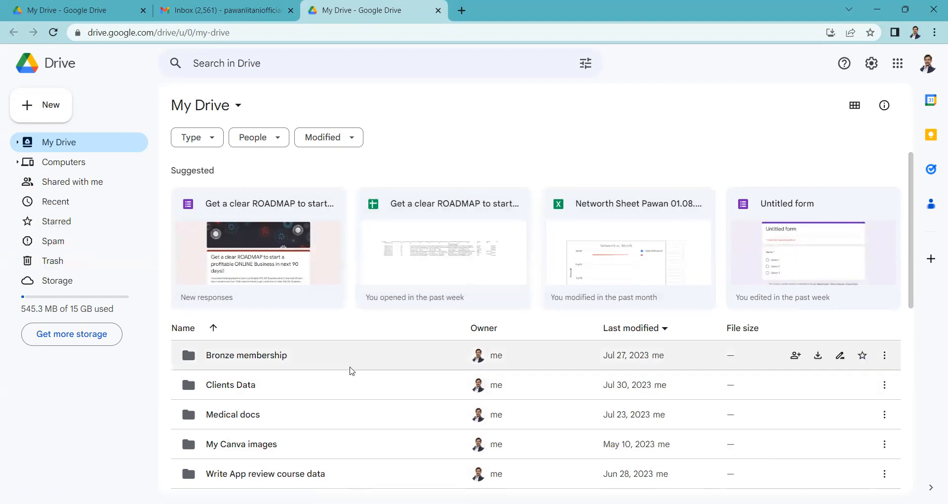
{"action": "scroll", "coordinate": [349, 369], "scroll_direction": "down", "scroll_amount": 2}
{"action": "scroll", "coordinate": [355, 368], "scroll_direction": "up", "scroll_amount": 2}
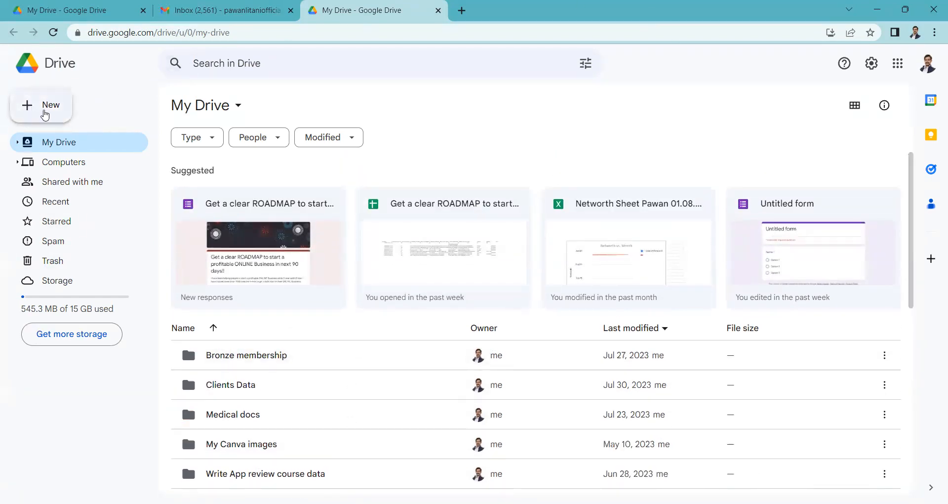
- Review the options for creating and uploading new items in My Drive
{"action": "left_click", "coordinate": [46, 110]}
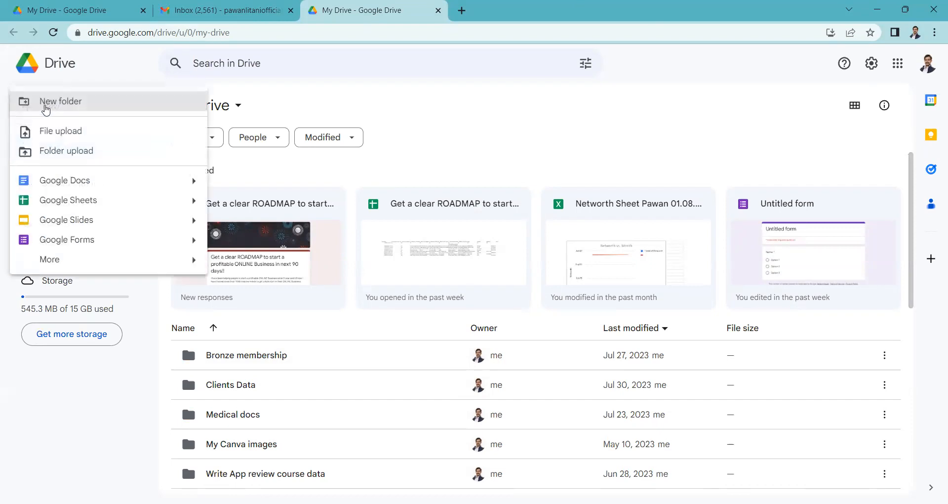
{"action": "left_click", "coordinate": [105, 86]}
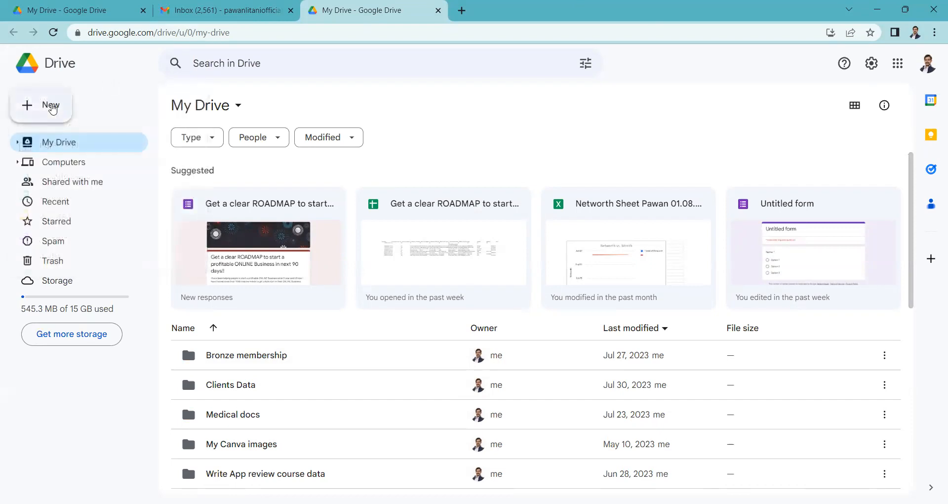
{"action": "left_click", "coordinate": [52, 108]}
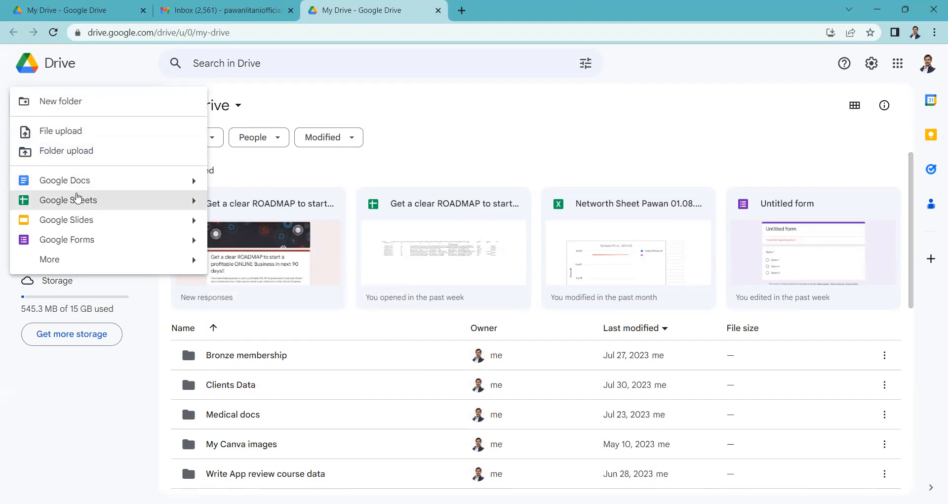
{"action": "mouse_move", "coordinate": [70, 260]}
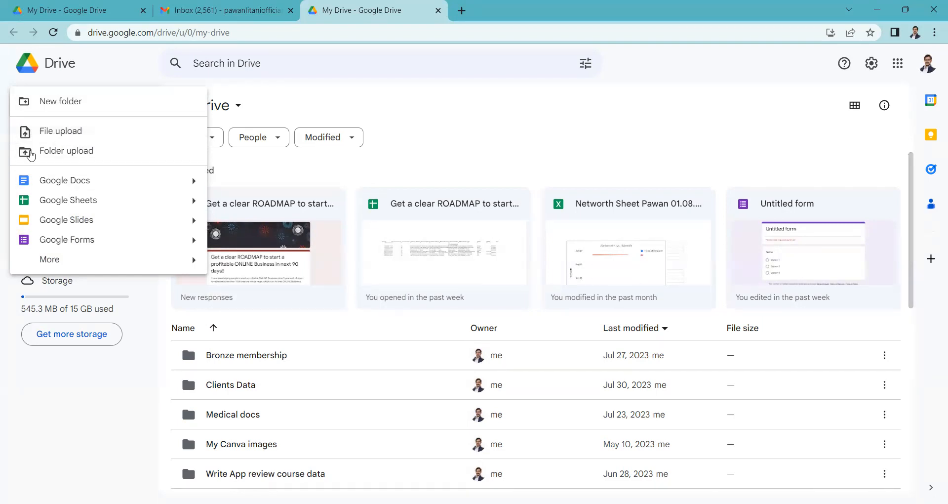
{"action": "scroll", "coordinate": [469, 203], "scroll_direction": "down", "scroll_amount": 5}
{"action": "scroll", "coordinate": [469, 206], "scroll_direction": "up", "scroll_amount": 5}
{"action": "scroll", "coordinate": [468, 206], "scroll_direction": "down", "scroll_amount": 8}
{"action": "scroll", "coordinate": [468, 205], "scroll_direction": "up", "scroll_amount": 6}
{"action": "scroll", "coordinate": [468, 206], "scroll_direction": "up", "scroll_amount": 3}
- Create a new folder named "Marathon Pwn" in My Drive
{"action": "left_click", "coordinate": [63, 108]}
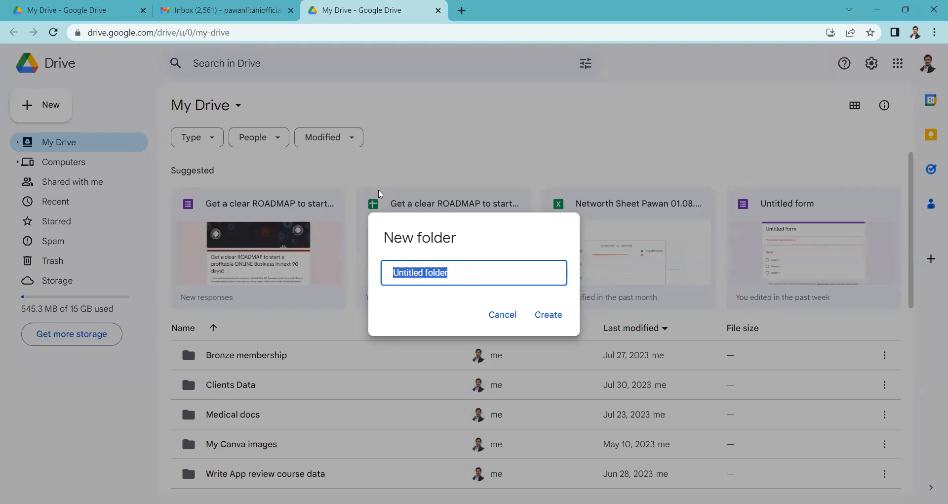
{"action": "type", "text": "MaRATHON"}
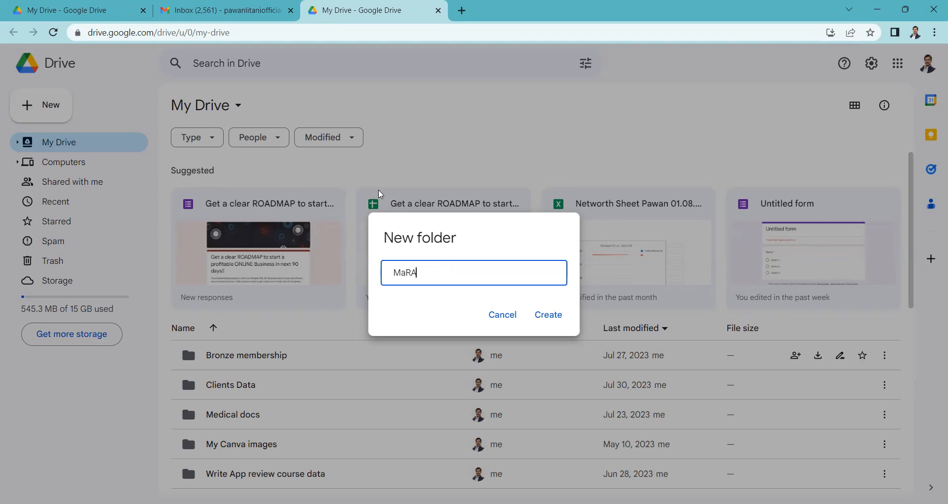
{"action": "key", "text": "BackSpace"}
{"action": "key", "text": "BackSpace"}
{"action": "key", "text": "BackSpace"}
{"action": "key", "text": "BackSpace"}
{"action": "key", "text": "BackSpace"}
{"action": "type", "text": "RATHON"}
{"action": "key", "text": "BackSpace"}
{"action": "key", "text": "BackSpace"}
{"action": "key", "text": "BackSpace"}
{"action": "key", "text": "BackSpace"}
{"action": "key", "text": "BackSpace"}
{"action": "key", "text": "BackSpace"}
{"action": "type", "text": "rathon Pwn"}
{"action": "key", "text": "Return"}
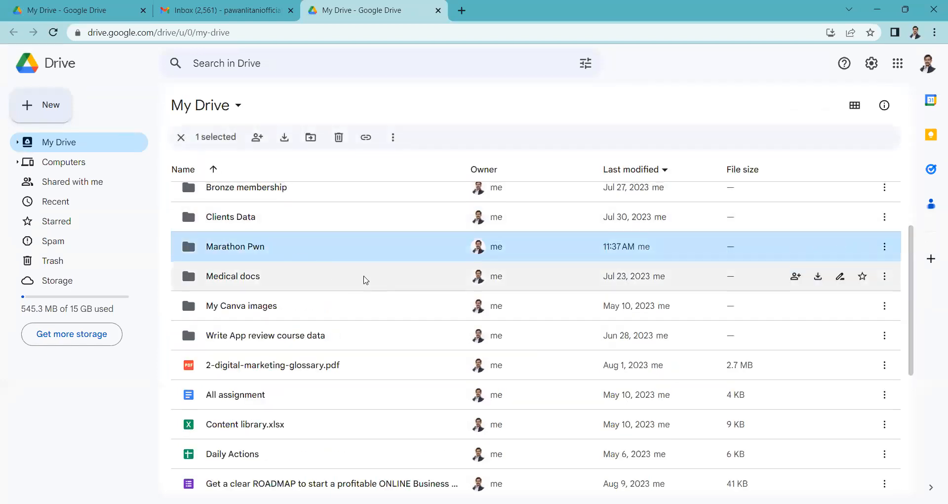
- Open the Marathon Pwn folder from the My Drive list
{"action": "scroll", "coordinate": [362, 277], "scroll_direction": "up", "scroll_amount": 3}
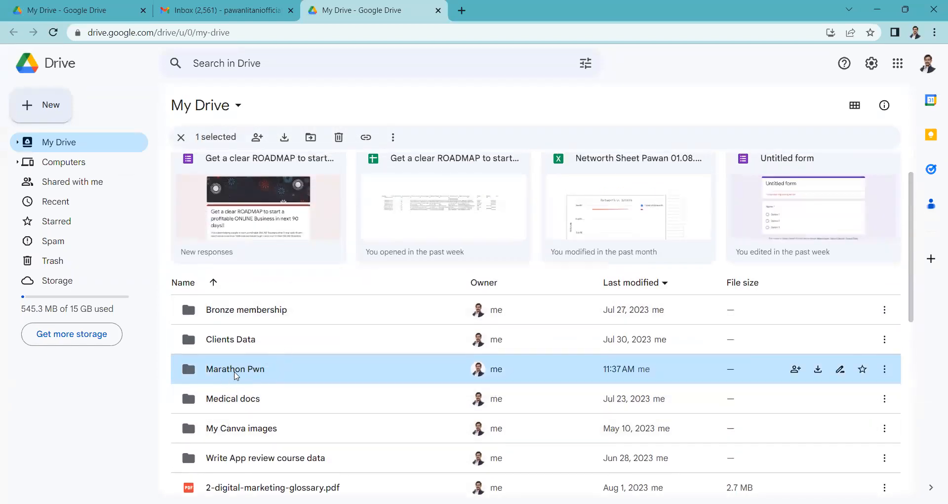
{"action": "double_click", "coordinate": [244, 374]}
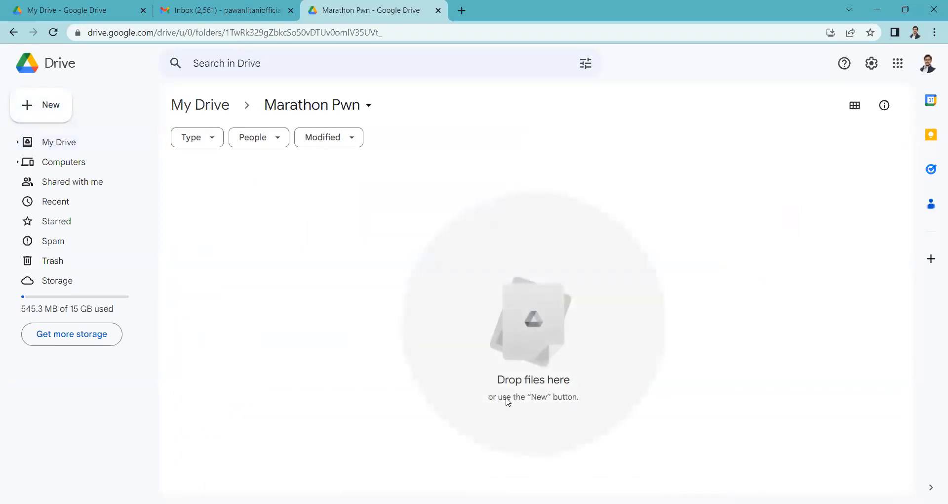
{"action": "left_click_drag", "start_coordinate": [499, 380], "coordinate": [594, 382]}
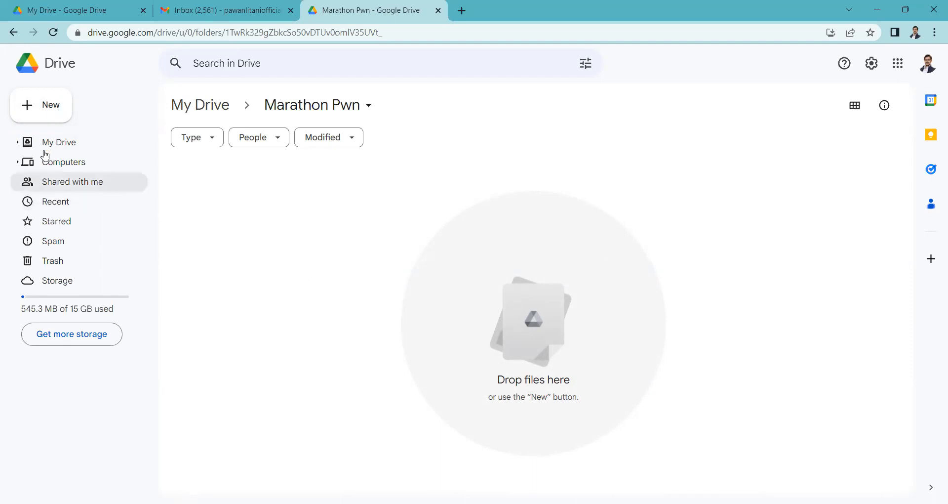
- Examine the upload options and the Docs, Sheets, Slides and Forms choices for adding items to the Marathon Pwn folder
{"action": "left_click", "coordinate": [45, 117]}
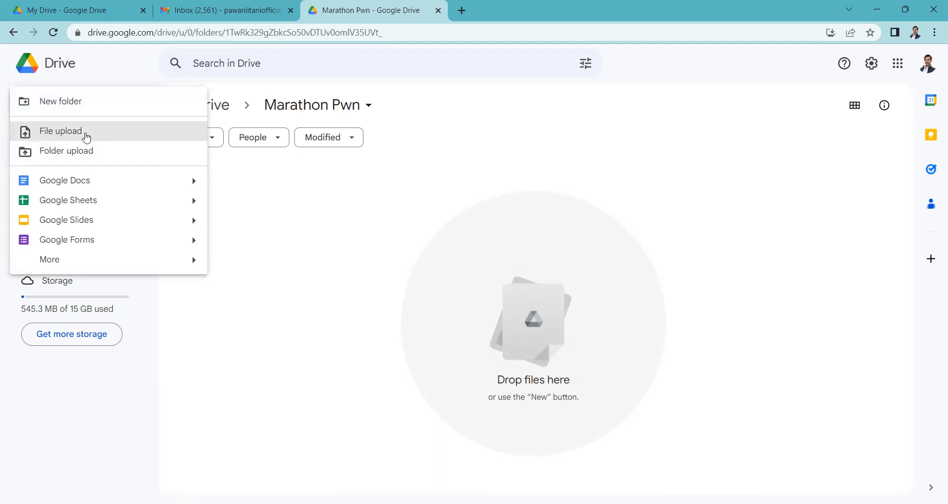
{"action": "left_click", "coordinate": [330, 213]}
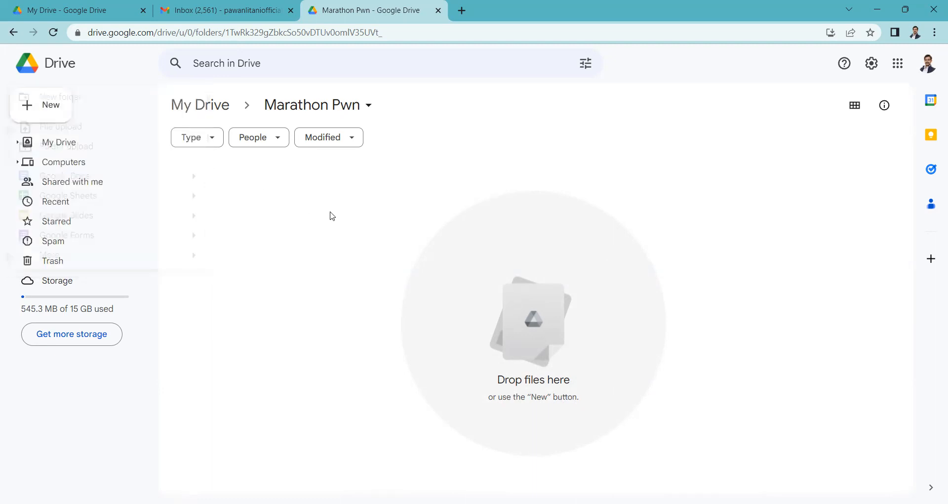
{"action": "left_click", "coordinate": [53, 112]}
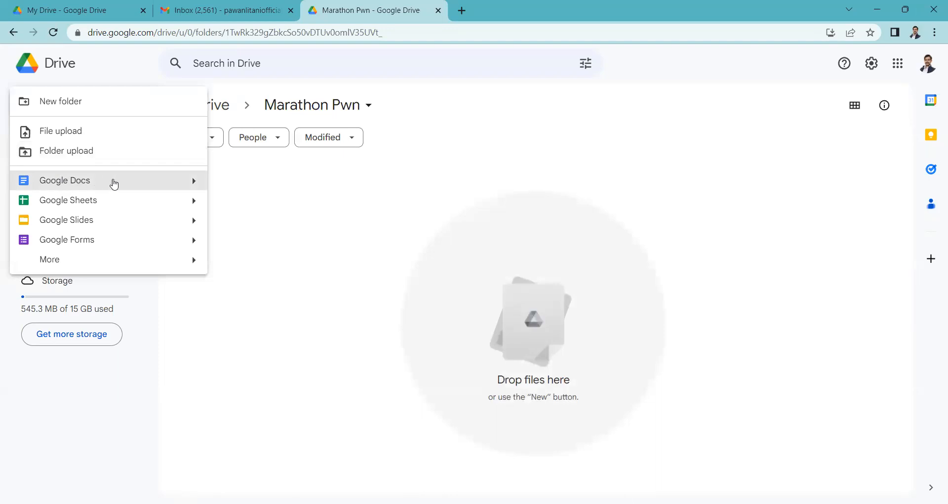
{"action": "mouse_move", "coordinate": [194, 185]}
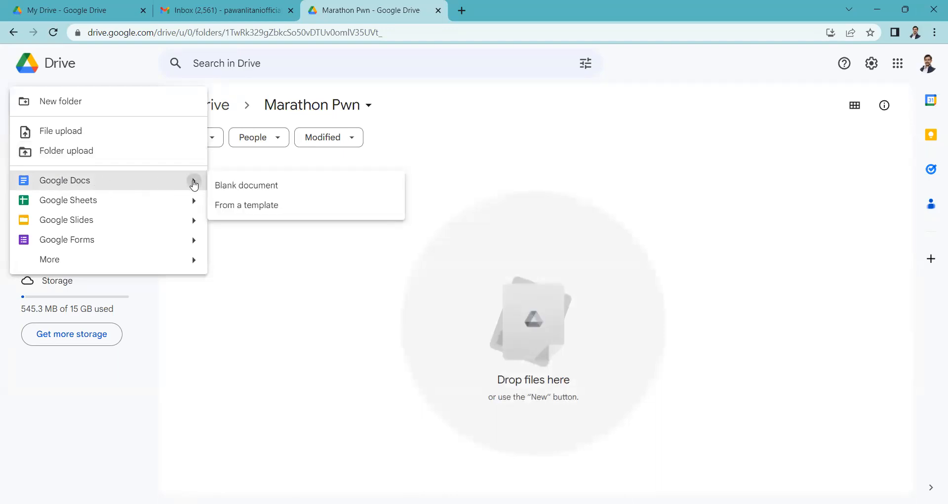
{"action": "left_click", "coordinate": [199, 202]}
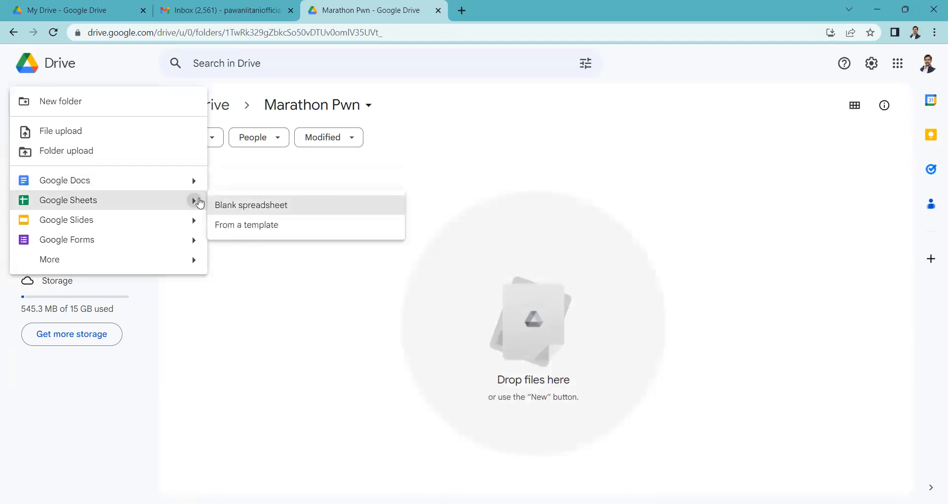
{"action": "mouse_move", "coordinate": [176, 227]}
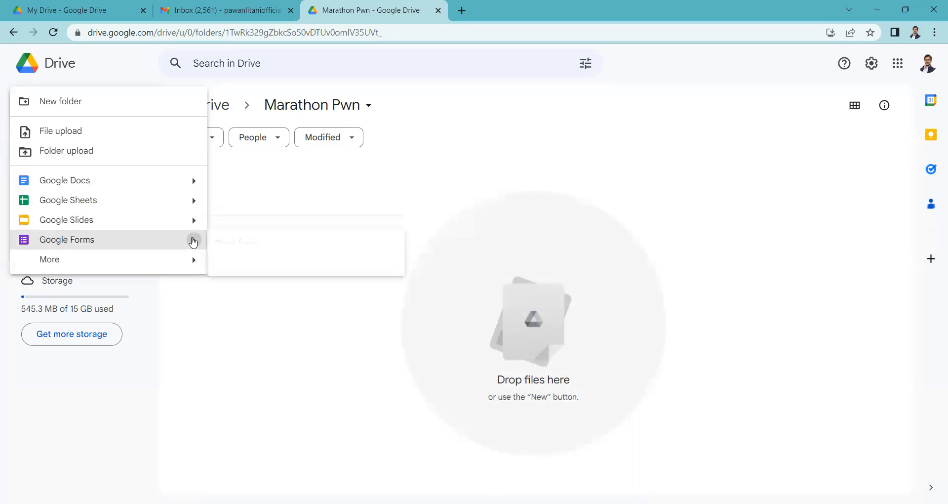
{"action": "mouse_move", "coordinate": [142, 242]}
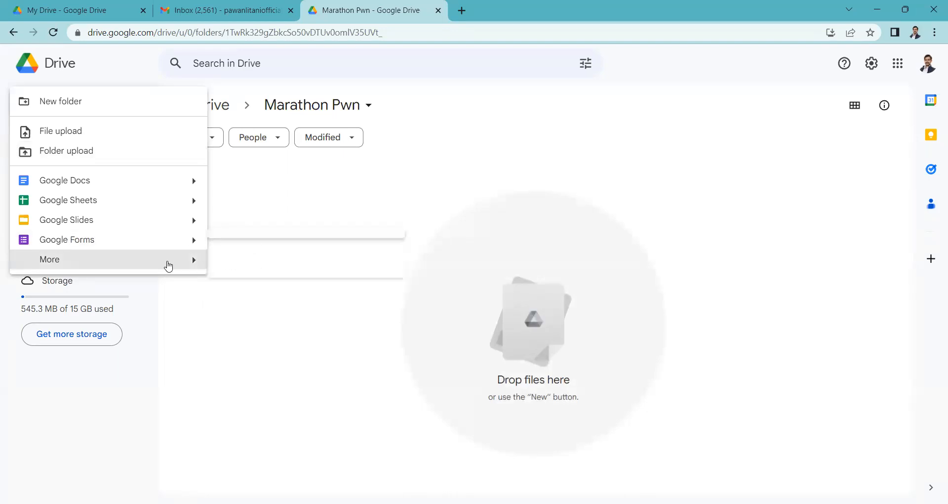
{"action": "mouse_move", "coordinate": [168, 262]}
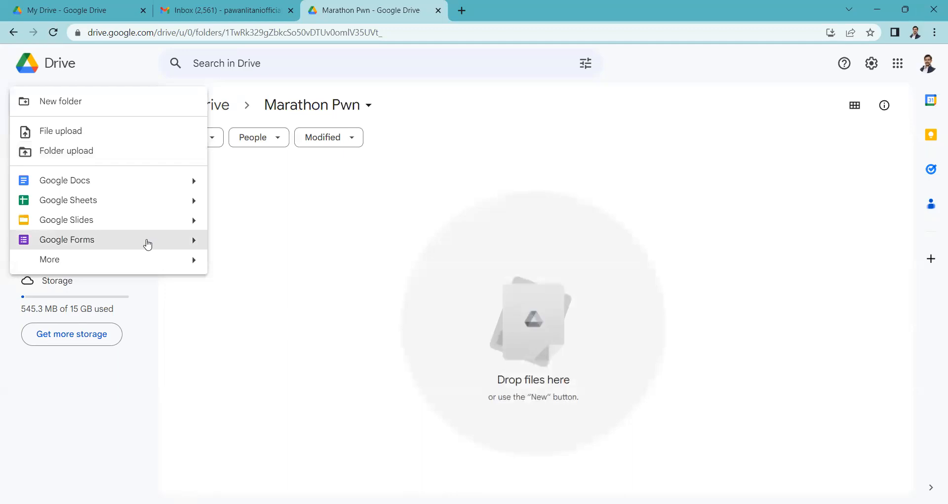
{"action": "left_click", "coordinate": [334, 223]}
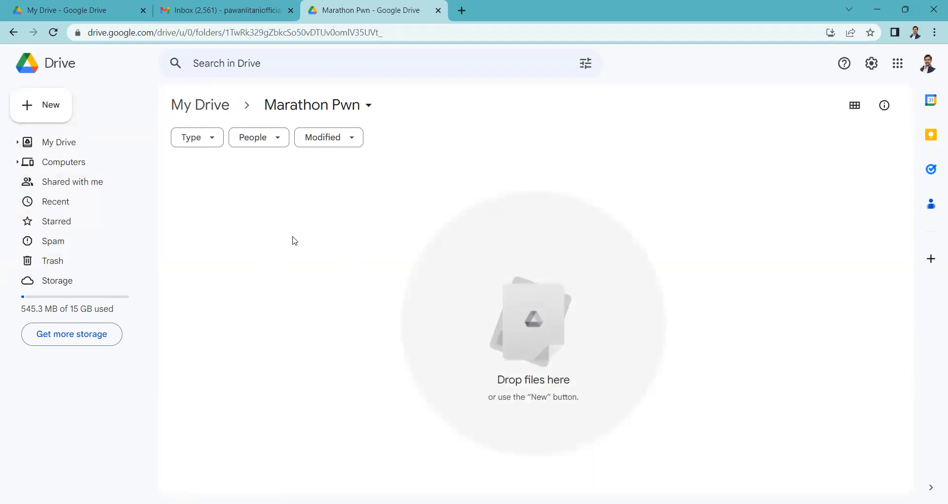
{"action": "left_click", "coordinate": [52, 115]}
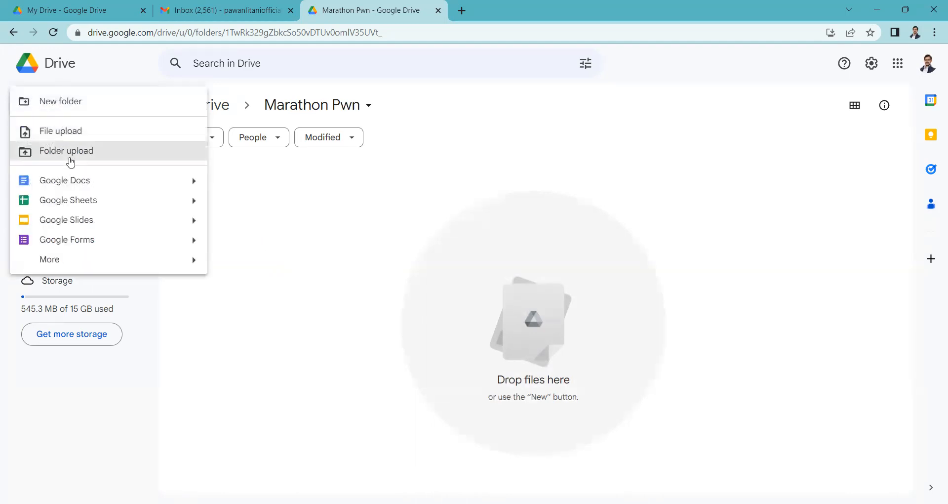
{"action": "left_click", "coordinate": [339, 200]}
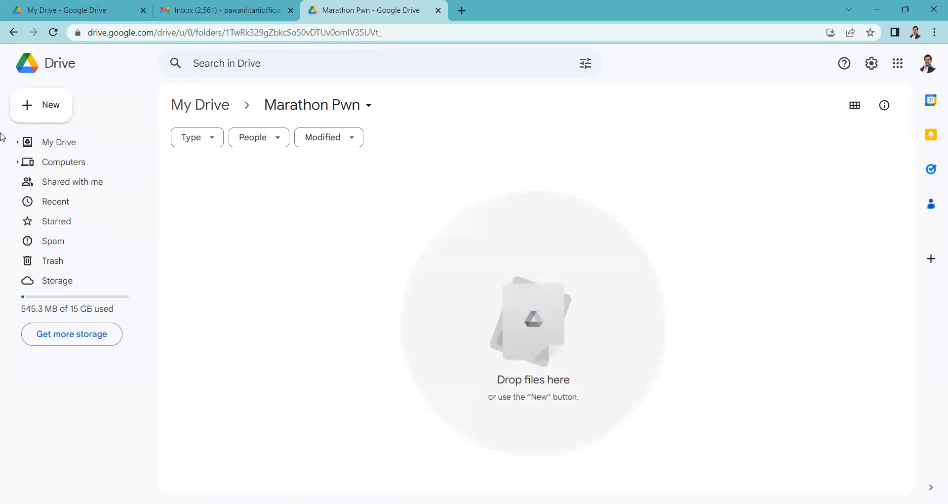
- Upload the June 2023 folder from the computer into the Marathon Pwn folder and approve the upload of its files
{"action": "left_click", "coordinate": [42, 118]}
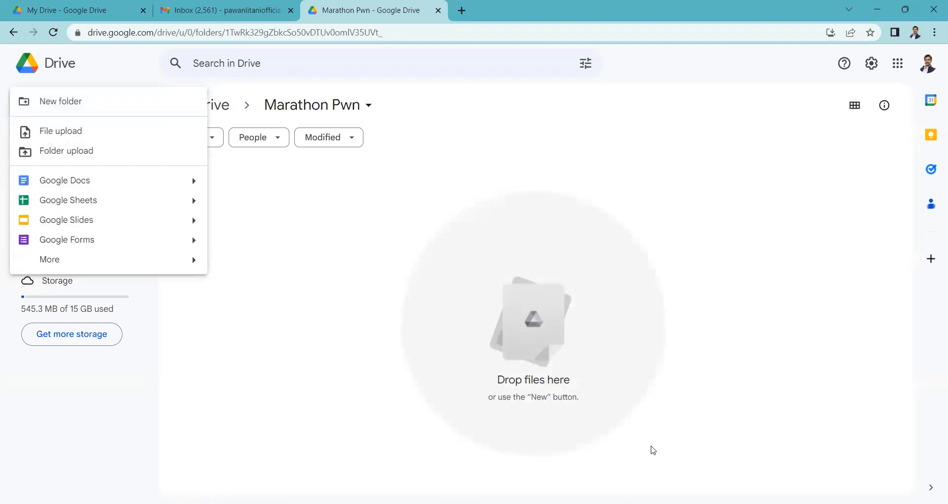
{"action": "left_click", "coordinate": [783, 471]}
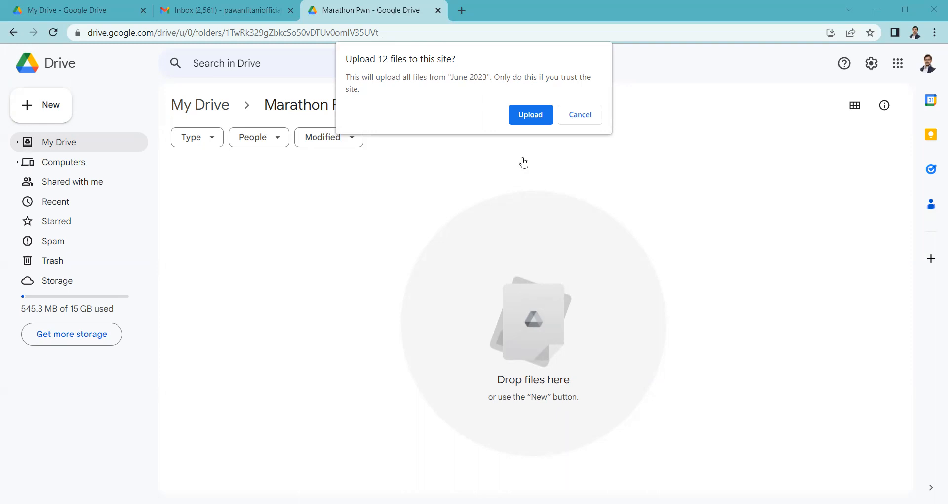
{"action": "left_click", "coordinate": [529, 115]}
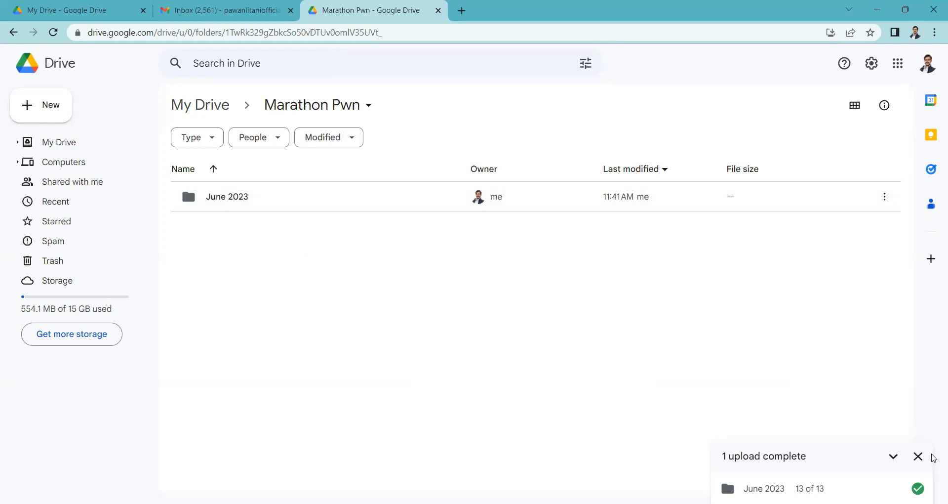
- Open the uploaded June 2023 folder and its "Fb images to upload" subfolder, and check the image files inside
{"action": "double_click", "coordinate": [250, 205]}
{"action": "double_click", "coordinate": [263, 208]}
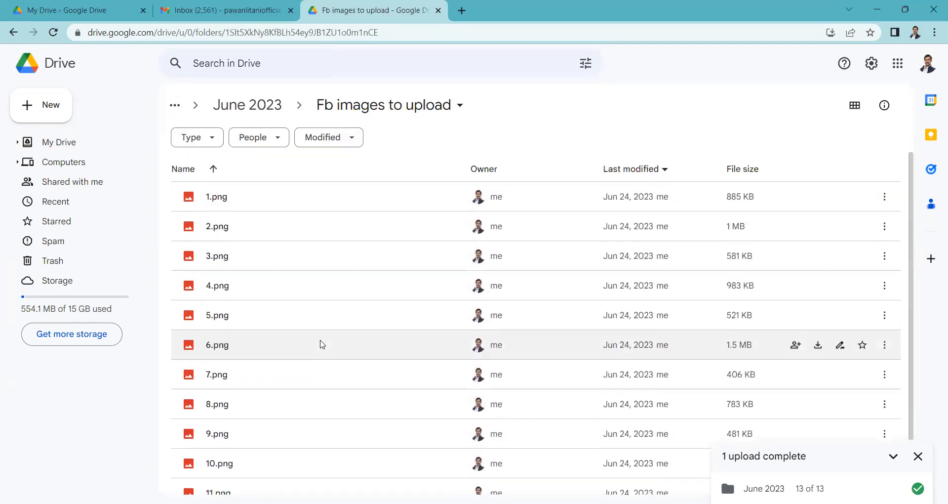
{"action": "scroll", "coordinate": [328, 338], "scroll_direction": "down", "scroll_amount": 2}
{"action": "scroll", "coordinate": [328, 339], "scroll_direction": "up", "scroll_amount": 2}
- Return through the parent folders to the top level of My Drive and look over its list of items
{"action": "left_click", "coordinate": [255, 106]}
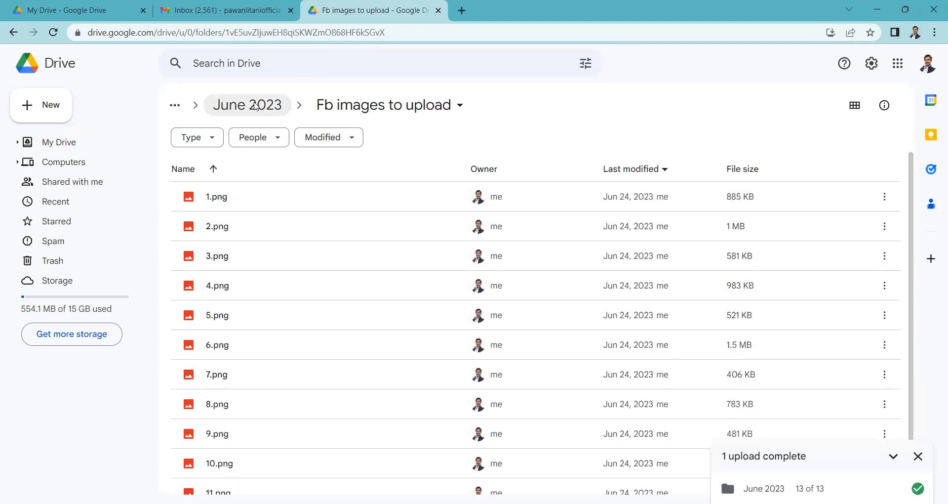
{"action": "left_click", "coordinate": [298, 103]}
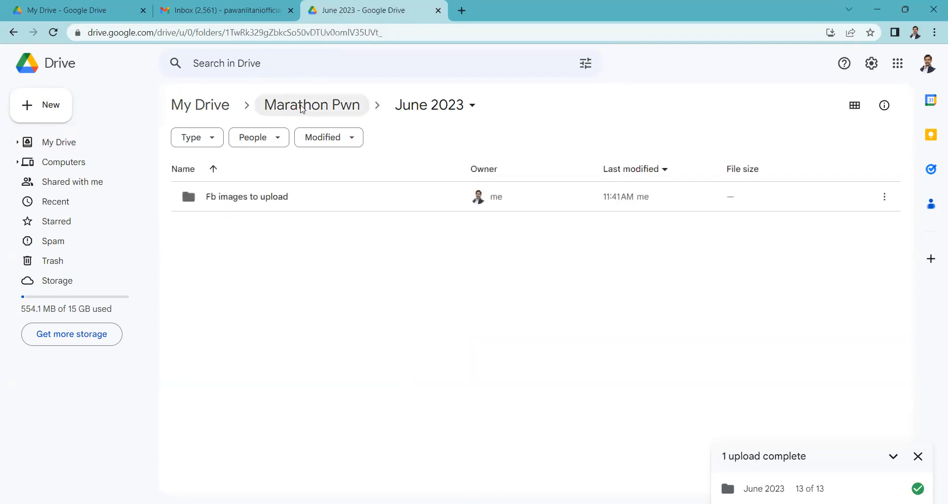
{"action": "left_click", "coordinate": [214, 118]}
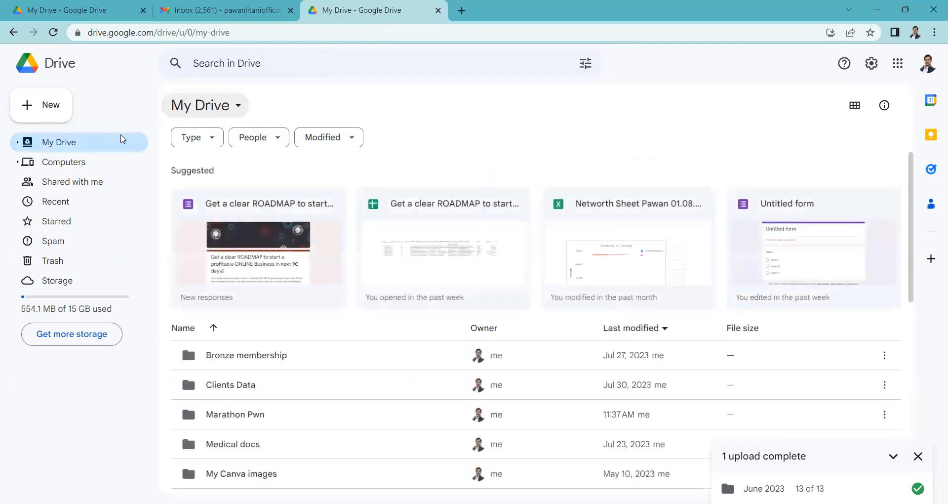
{"action": "scroll", "coordinate": [402, 359], "scroll_direction": "down", "scroll_amount": 2}
{"action": "scroll", "coordinate": [402, 359], "scroll_direction": "down", "scroll_amount": 2}
{"action": "scroll", "coordinate": [271, 345], "scroll_direction": "up", "scroll_amount": 4}
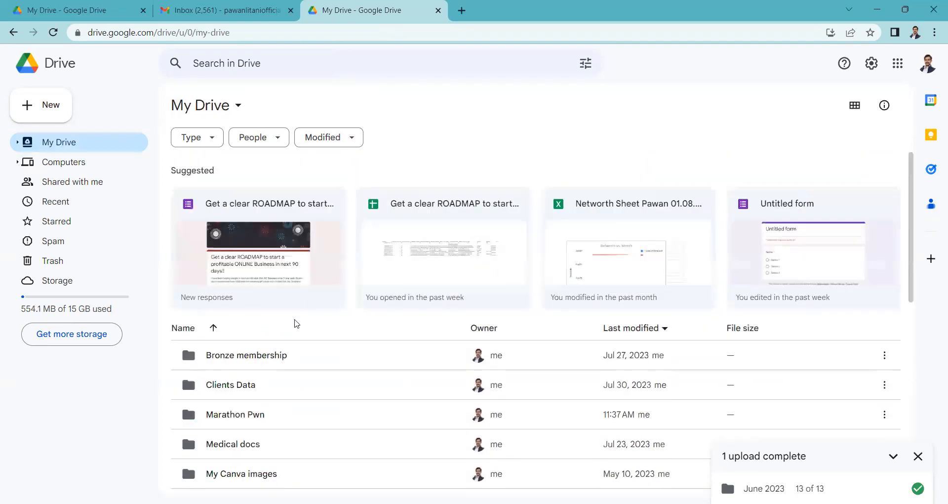
- Open the Marathon Pwn folder and create a subfolder named Week-1 inside it
{"action": "double_click", "coordinate": [293, 419]}
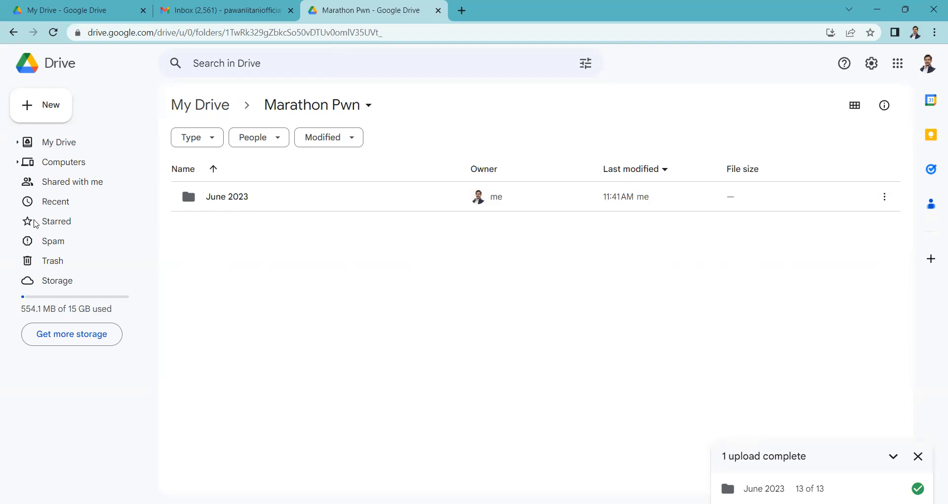
{"action": "left_click", "coordinate": [37, 117]}
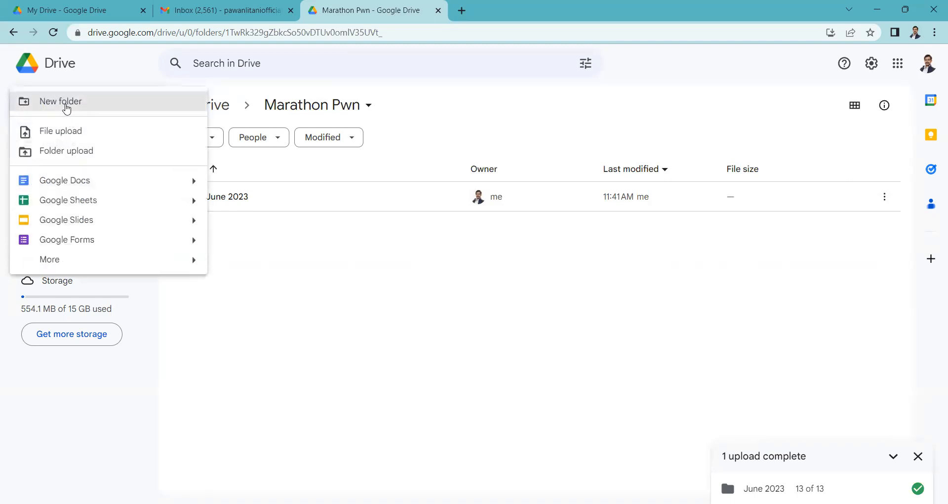
{"action": "left_click", "coordinate": [67, 104]}
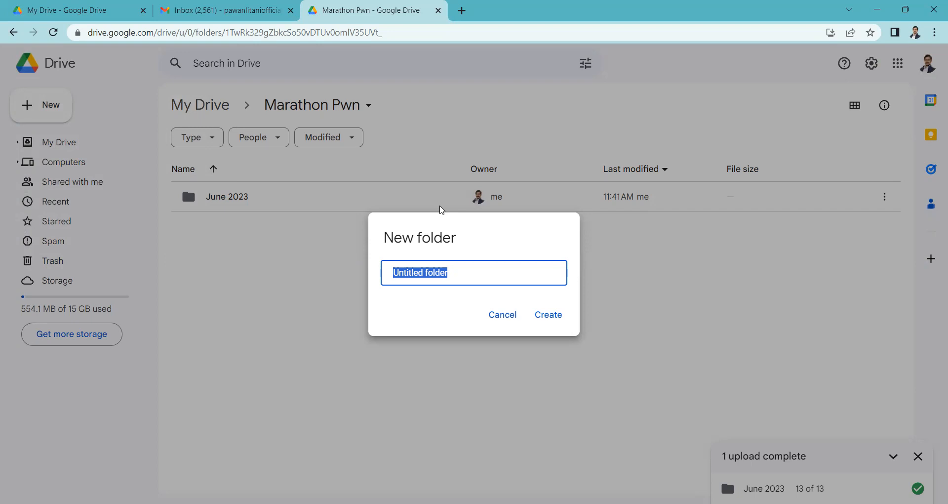
{"action": "type", "text": "Week-1"}
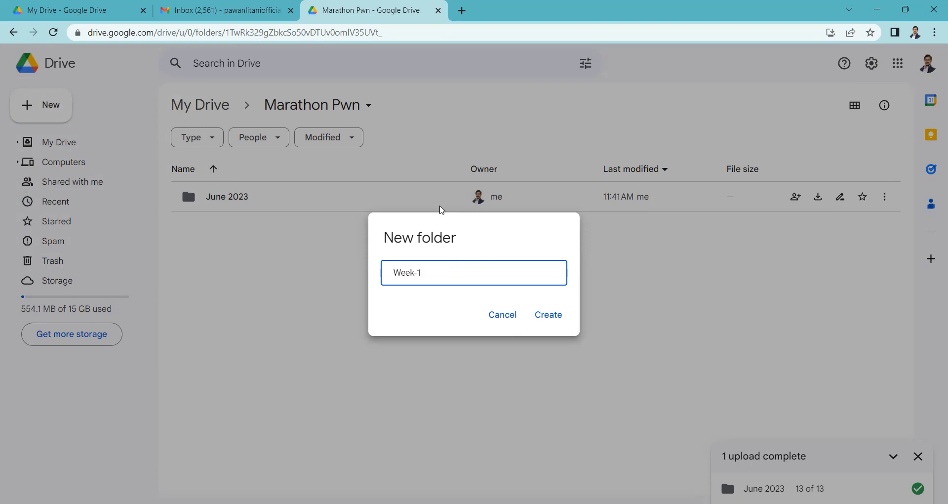
{"action": "key", "text": "Left"}
{"action": "key", "text": "shift+Left"}
{"action": "key", "text": "shift+Left"}
{"action": "key", "text": "shift+Left"}
{"action": "key", "text": "shift+Left"}
{"action": "key", "text": "shift+Left"}
{"action": "key", "text": "Return"}
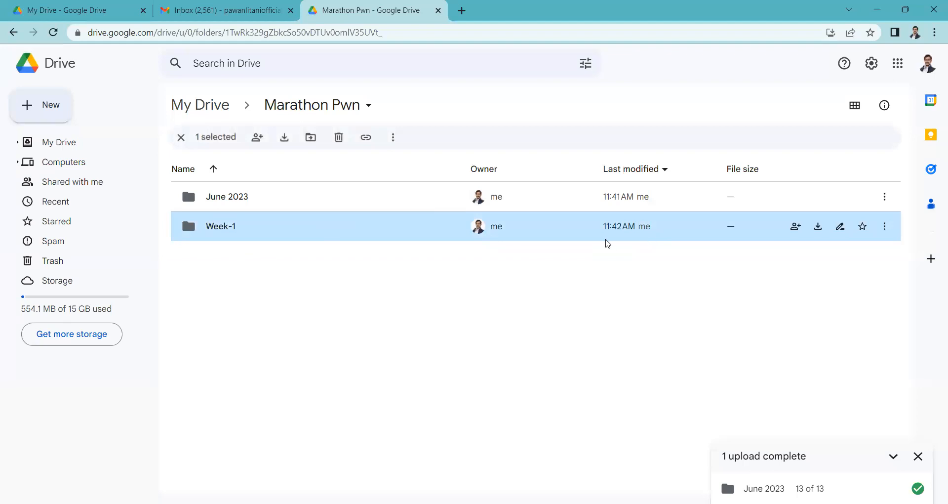
- Create two more subfolders in Marathon Pwn, named Week-2 and Week-3
{"action": "left_click", "coordinate": [59, 113]}
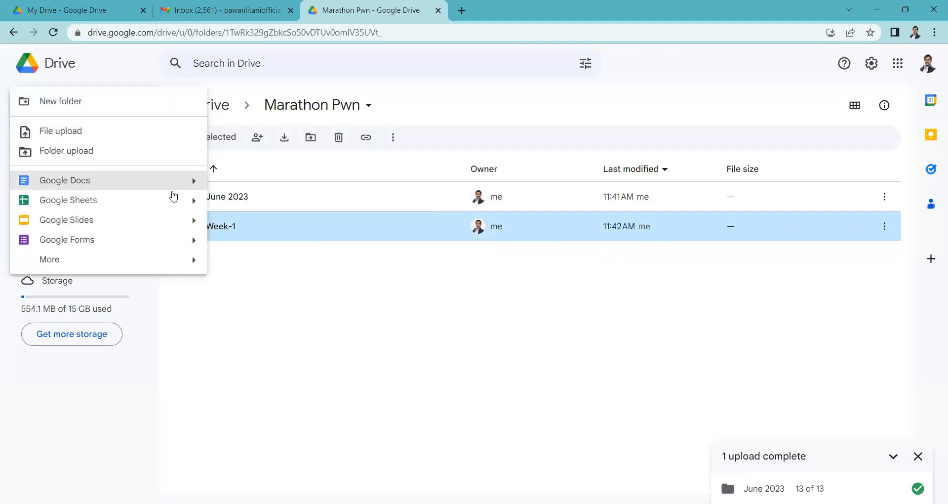
{"action": "left_click", "coordinate": [74, 102]}
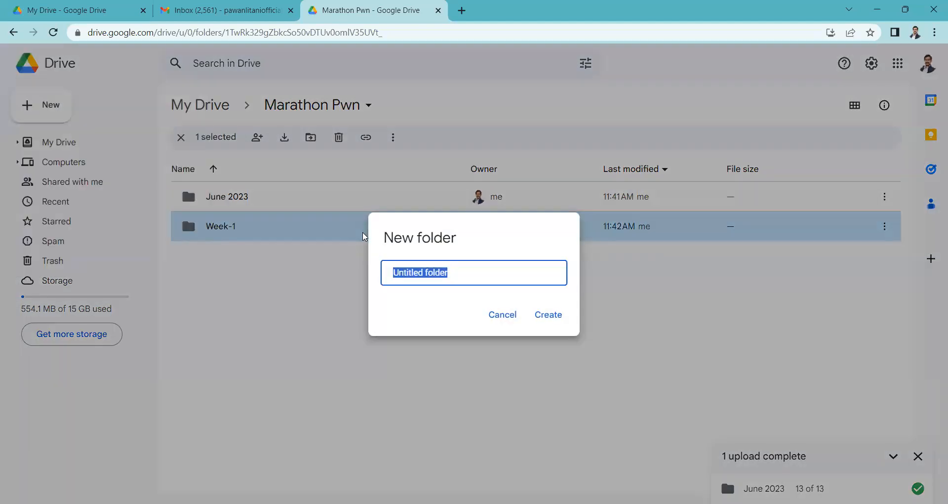
{"action": "type", "text": "Week-2"}
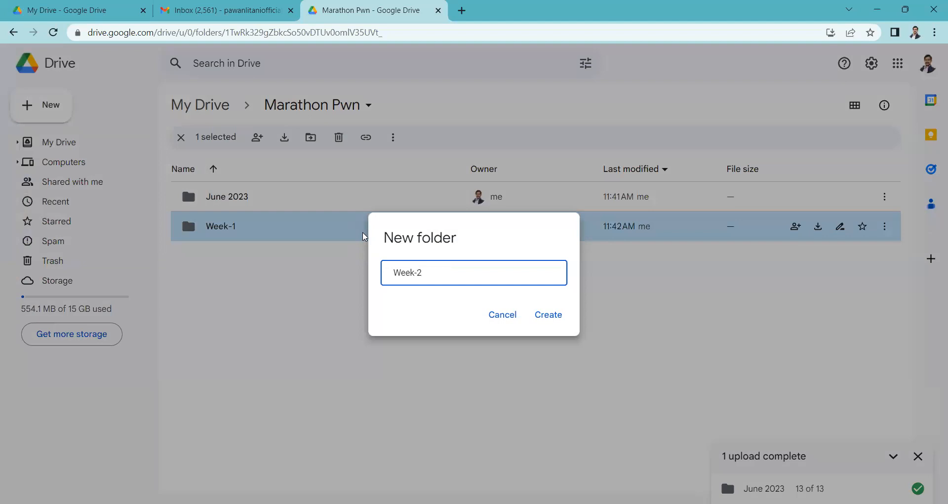
{"action": "key", "text": "Return"}
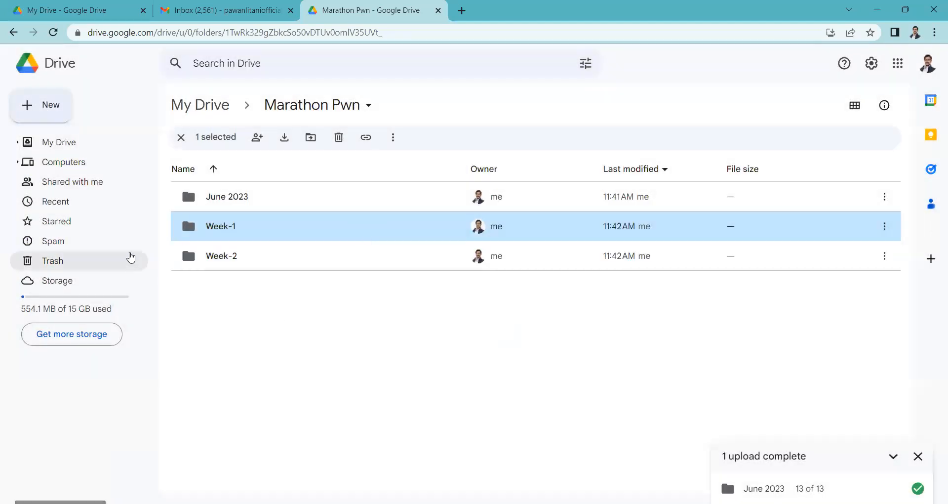
{"action": "left_click", "coordinate": [57, 117]}
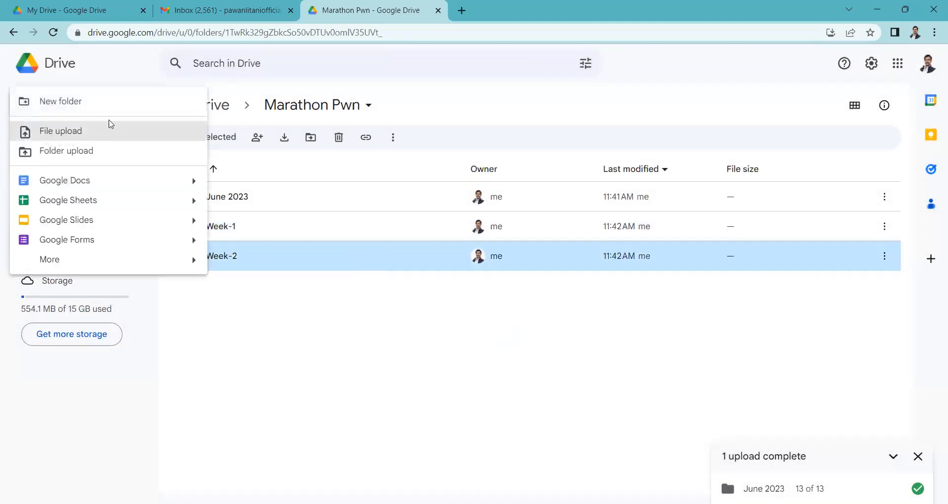
{"action": "left_click", "coordinate": [81, 102]}
{"action": "type", "text": "Week-"}
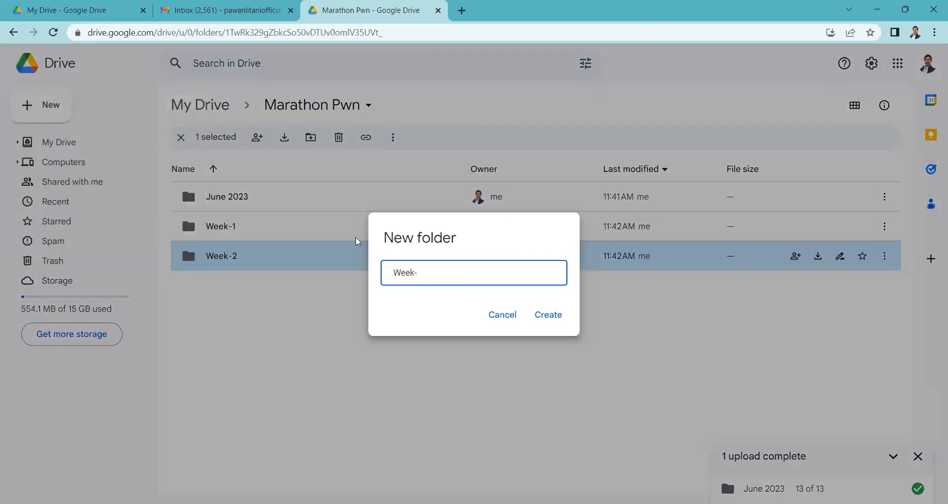
{"action": "key", "text": "Return"}
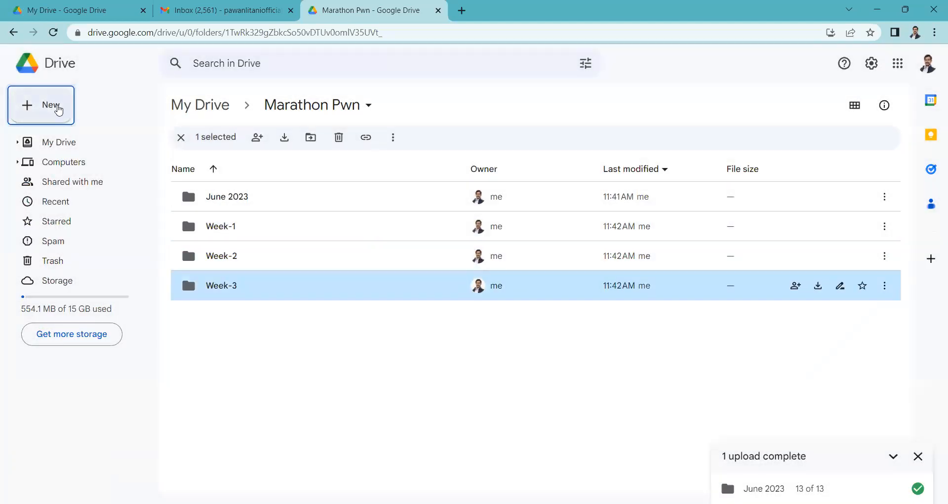
- Add a Week-4 subfolder to Marathon Pwn, followed by a second subfolder with the same name, Week-4
{"action": "left_click", "coordinate": [50, 106]}
{"action": "left_click", "coordinate": [64, 102]}
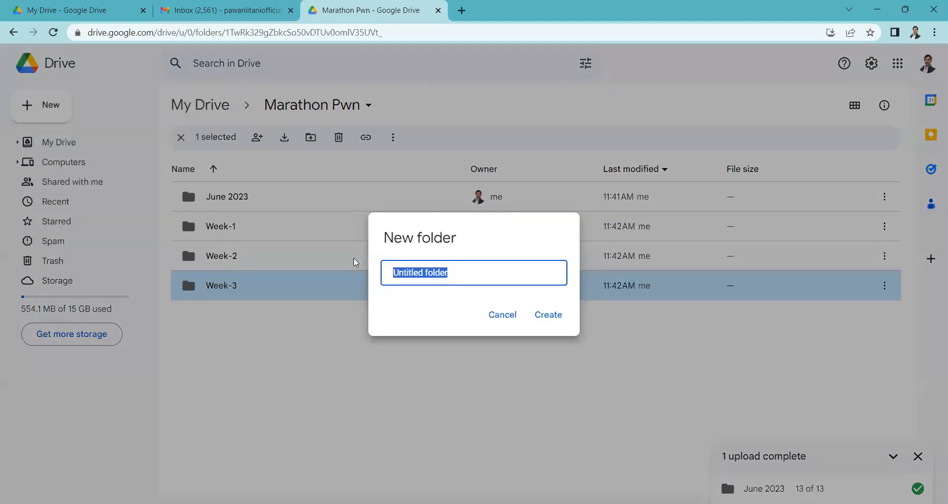
{"action": "type", "text": "Week-4"}
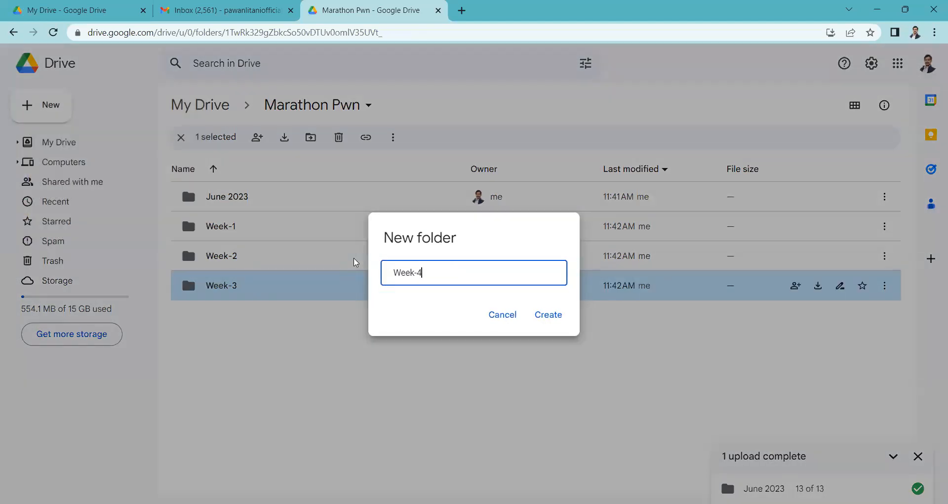
{"action": "key", "text": "Return"}
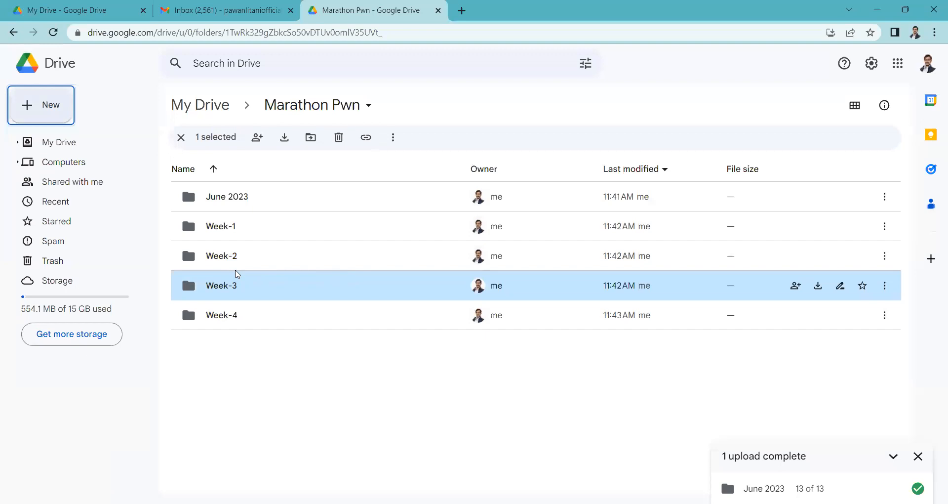
{"action": "left_click", "coordinate": [38, 104]}
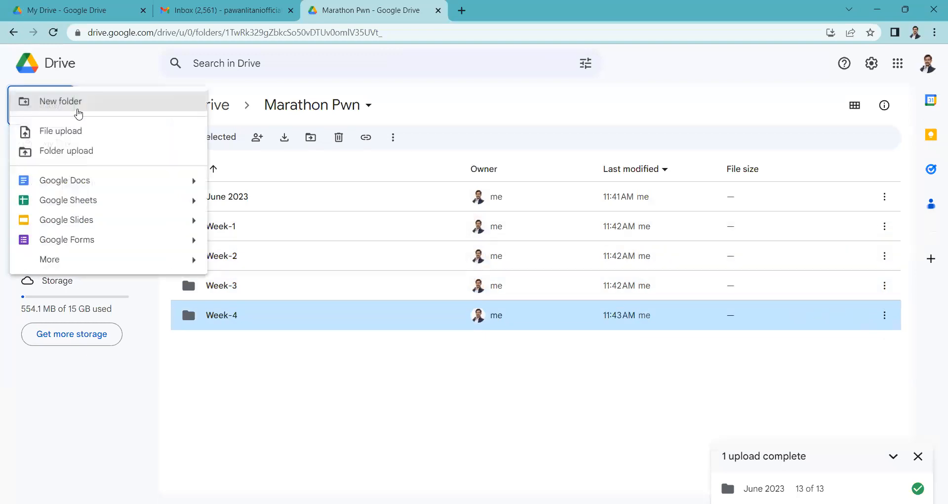
{"action": "left_click", "coordinate": [77, 111]}
{"action": "type", "text": "Week-"}
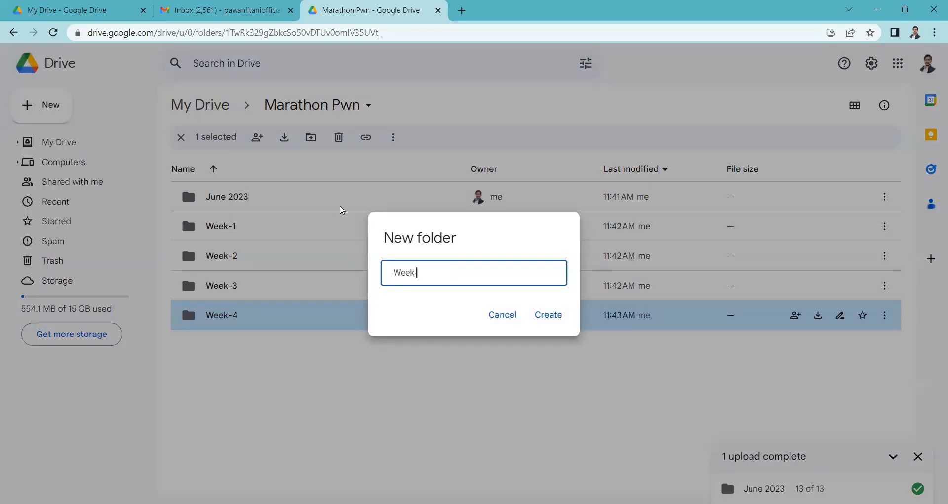
{"action": "key", "text": "Return"}
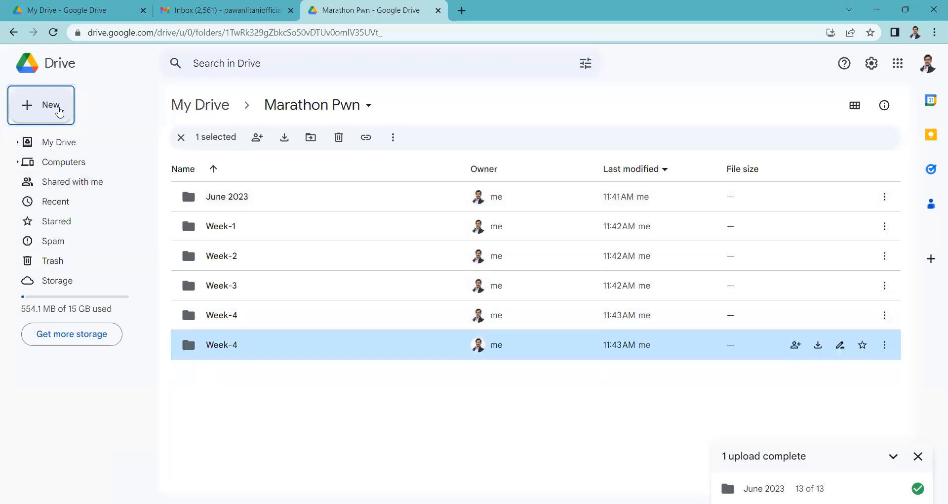
- Create the subfolders Week-5 and Week-6 in the Marathon Pwn folder
{"action": "left_click", "coordinate": [59, 108]}
{"action": "left_click", "coordinate": [74, 101]}
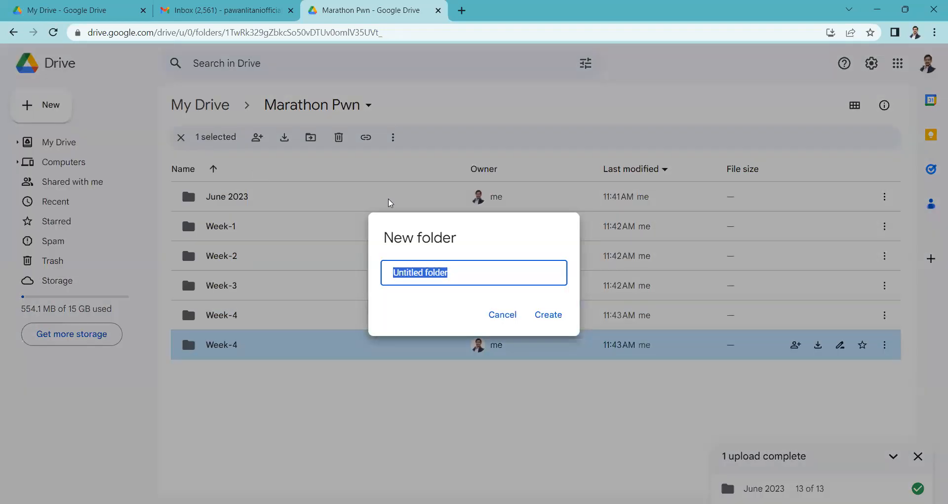
{"action": "type", "text": "Week-5"}
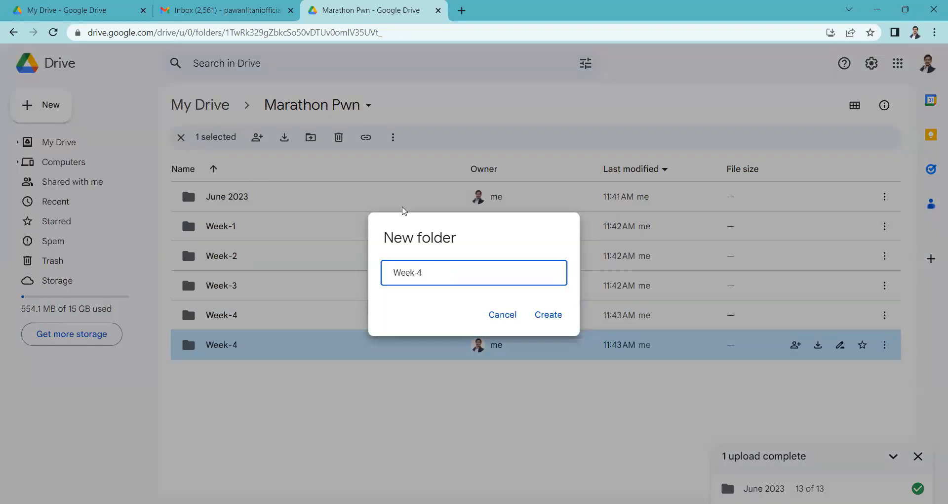
{"action": "key", "text": "Return"}
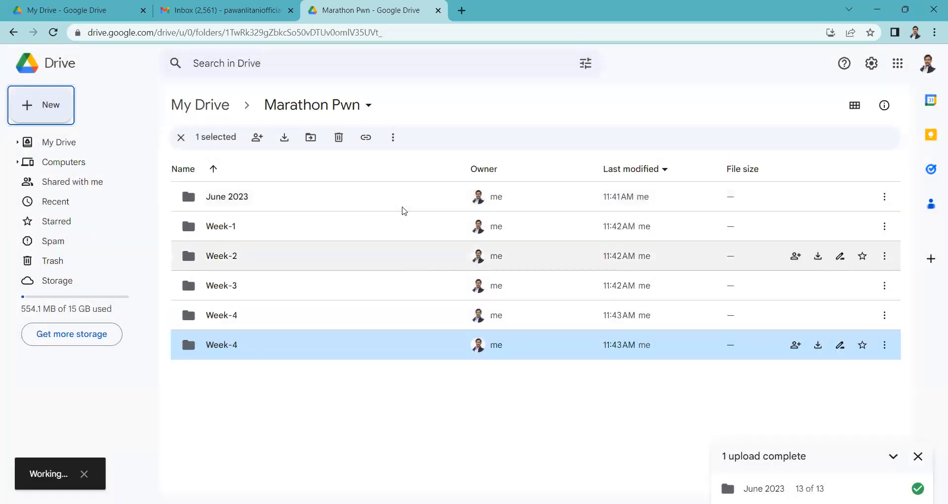
{"action": "left_click", "coordinate": [55, 105]}
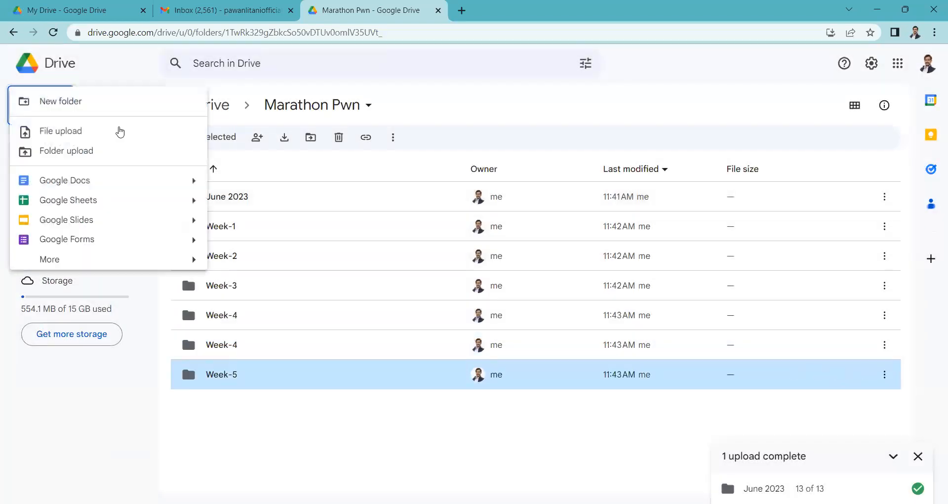
{"action": "left_click", "coordinate": [38, 102]}
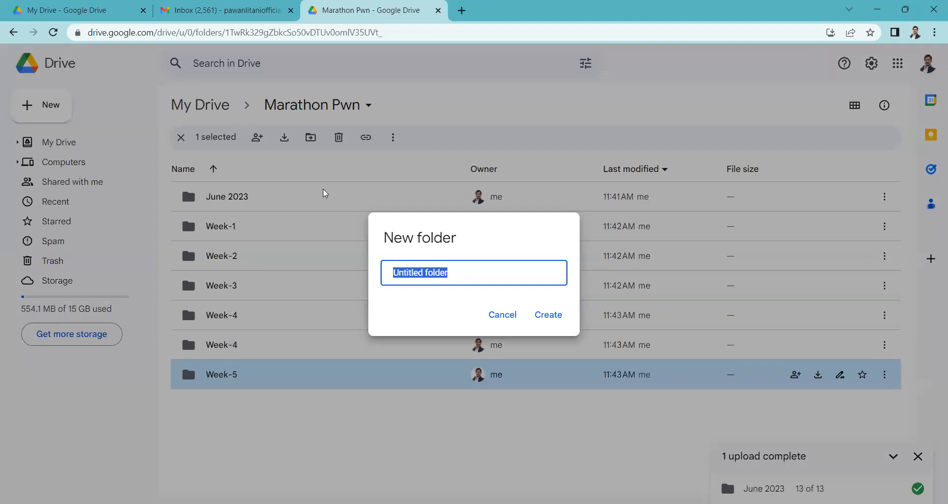
{"action": "type", "text": "Week-6"}
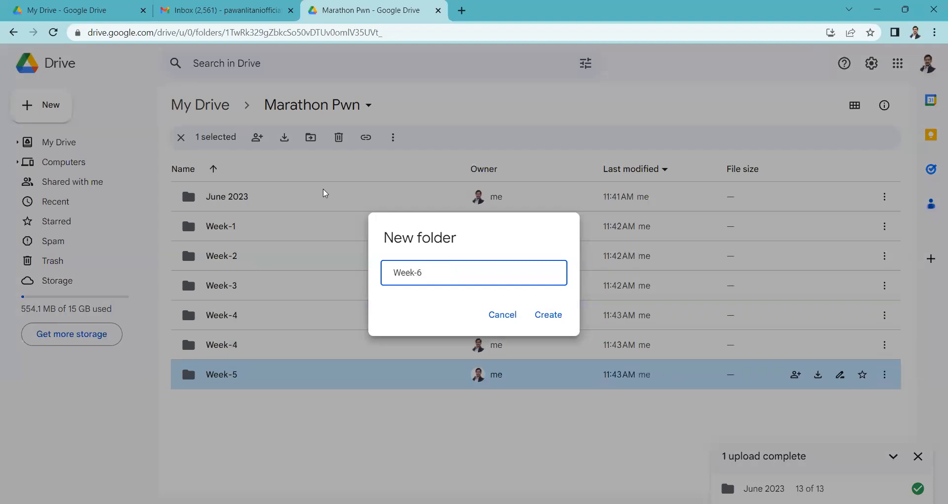
{"action": "key", "text": "Return"}
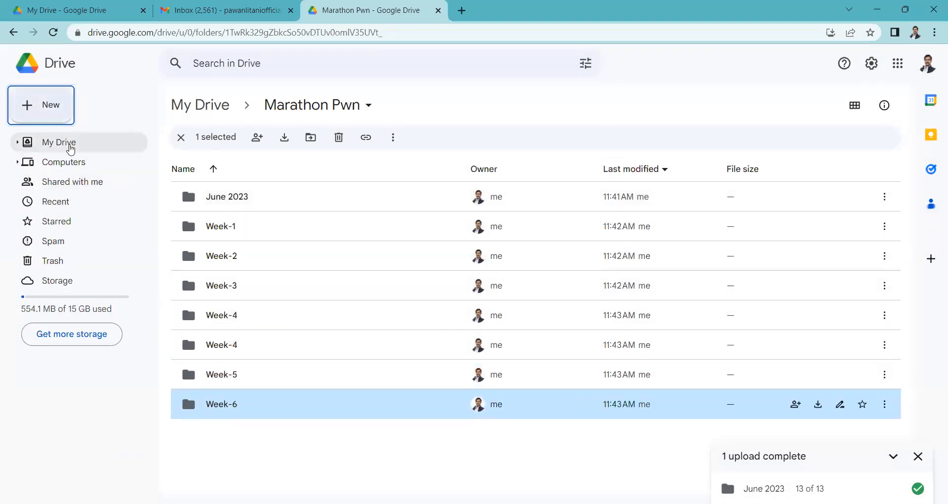
- Add subfolders named Week-7 and Week-8 to the Marathon Pwn folder
{"action": "left_click", "coordinate": [52, 117]}
{"action": "left_click", "coordinate": [76, 102]}
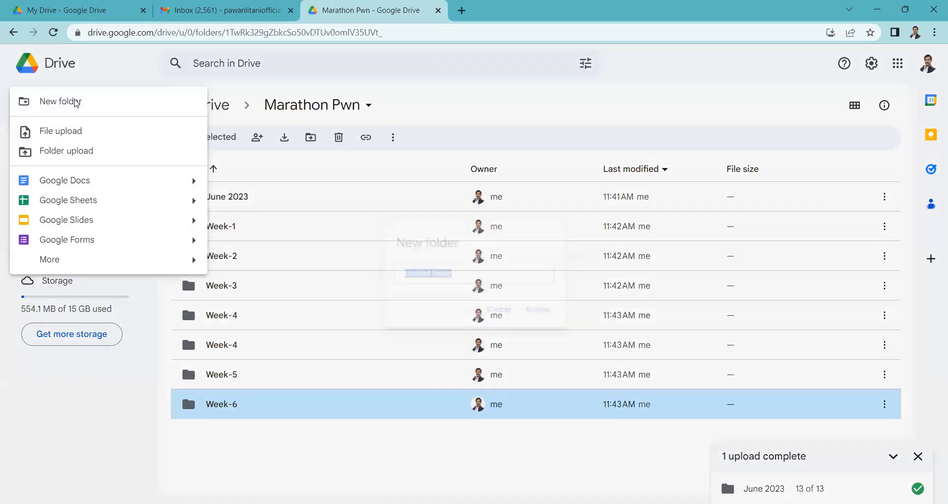
{"action": "type", "text": "Week-7"}
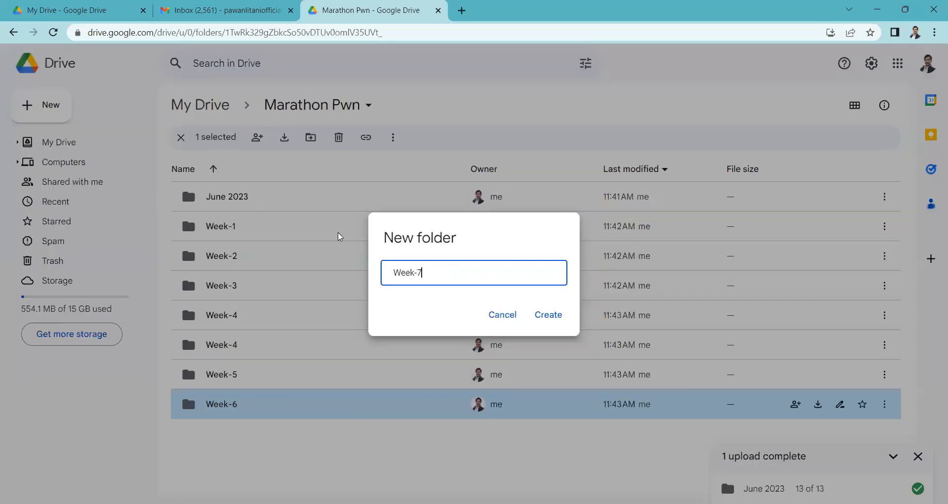
{"action": "left_click", "coordinate": [558, 324]}
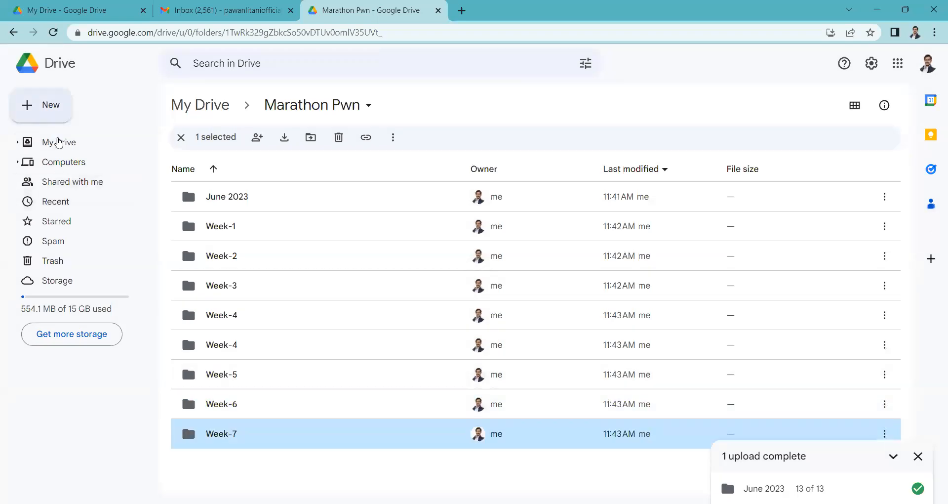
{"action": "left_click", "coordinate": [19, 114]}
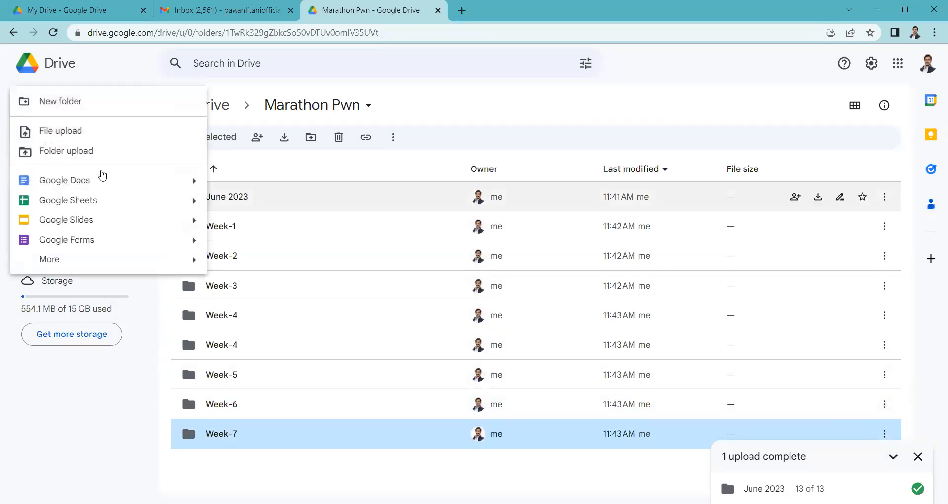
{"action": "left_click", "coordinate": [54, 104]}
{"action": "type", "text": "Week-8"}
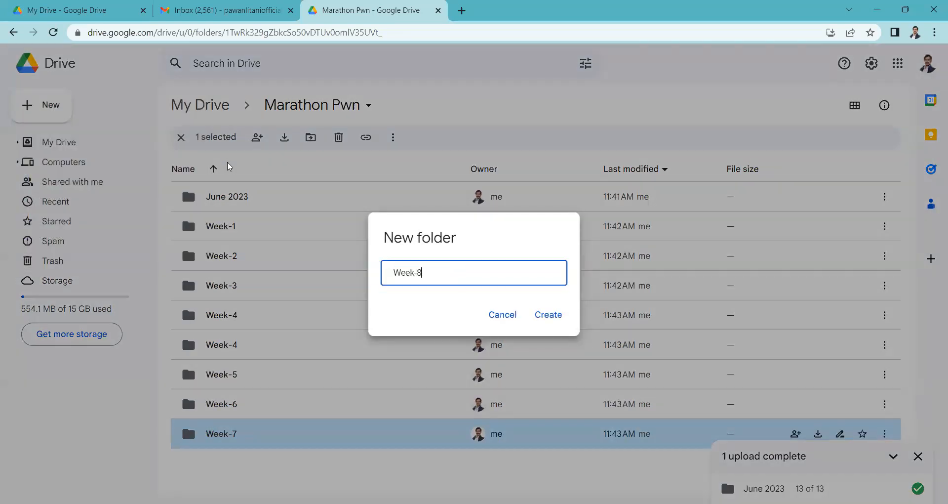
{"action": "key", "text": "Return"}
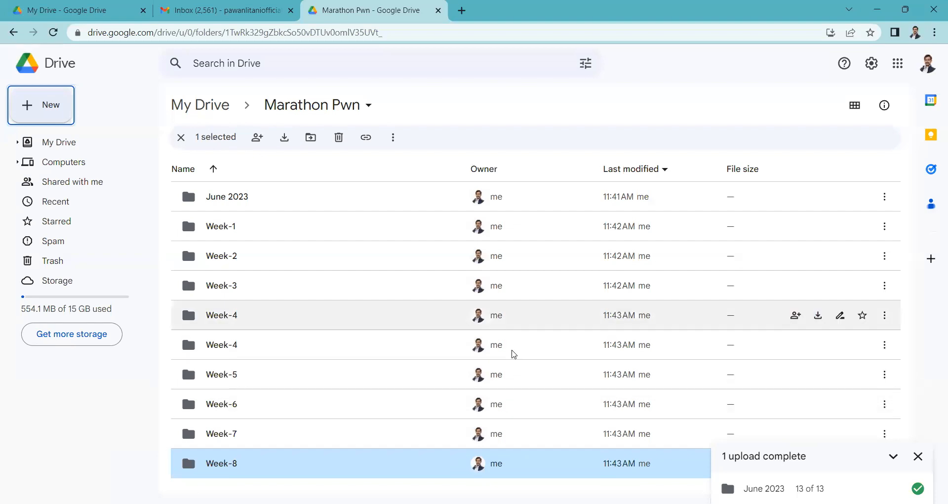
- Create two more subfolders in the Marathon Pwn folder, named Week-9 and Week-10
{"action": "left_click", "coordinate": [48, 119]}
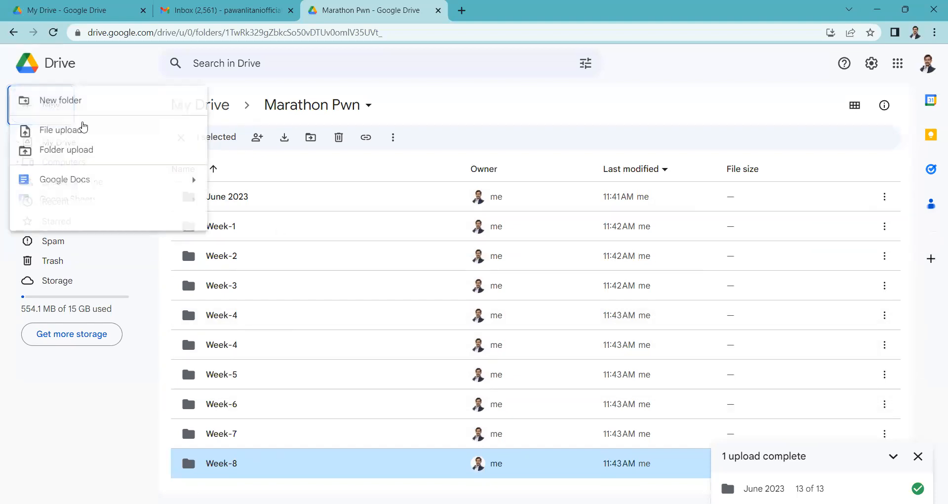
{"action": "left_click", "coordinate": [58, 113]}
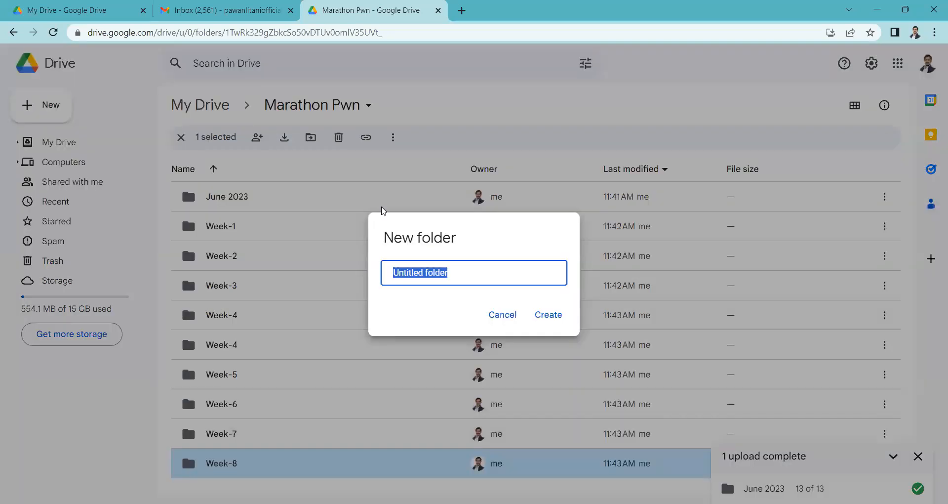
{"action": "type", "text": "Week-9"}
{"action": "key", "text": "Return"}
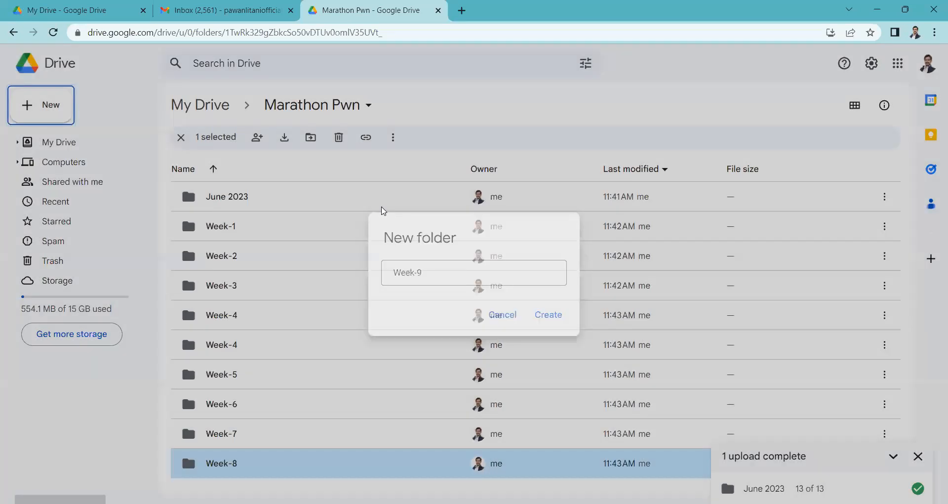
{"action": "left_click", "coordinate": [68, 122]}
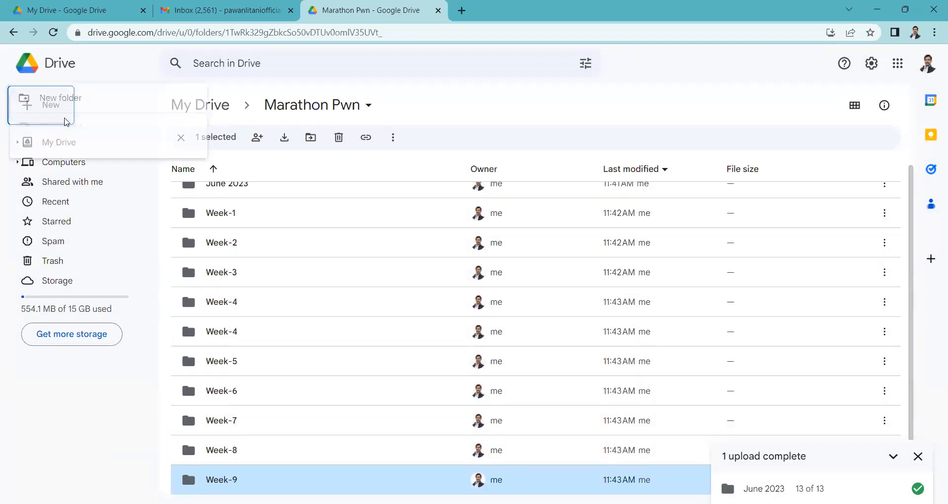
{"action": "left_click", "coordinate": [70, 106]}
{"action": "type", "text": "Week-10"}
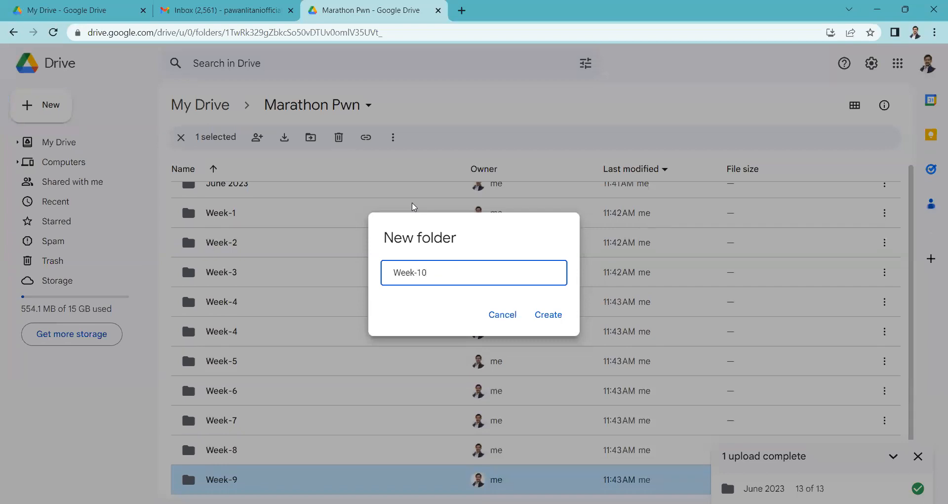
{"action": "left_click", "coordinate": [564, 325]}
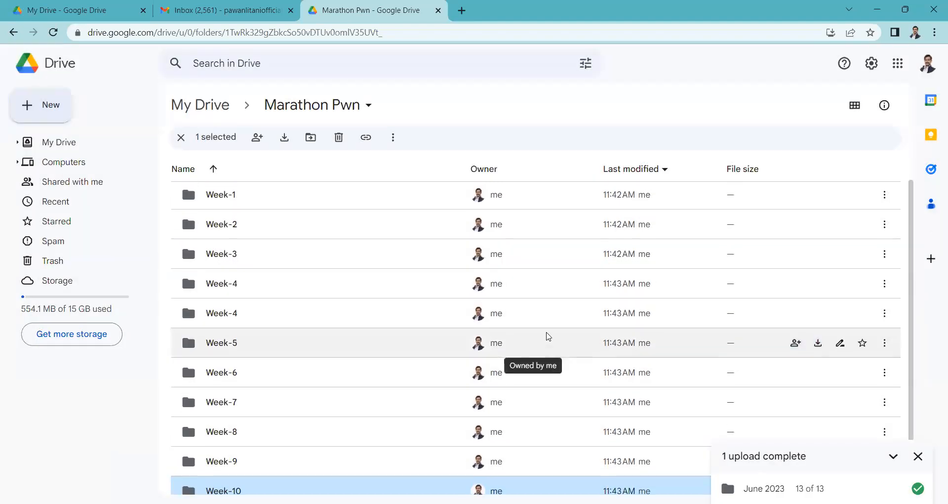
- Look through the full list of weekly subfolders in the Marathon Pwn folder
{"action": "scroll", "coordinate": [549, 336], "scroll_direction": "up", "scroll_amount": 1}
{"action": "scroll", "coordinate": [339, 209], "scroll_direction": "down", "scroll_amount": 1}
{"action": "scroll", "coordinate": [286, 398], "scroll_direction": "up", "scroll_amount": 1}
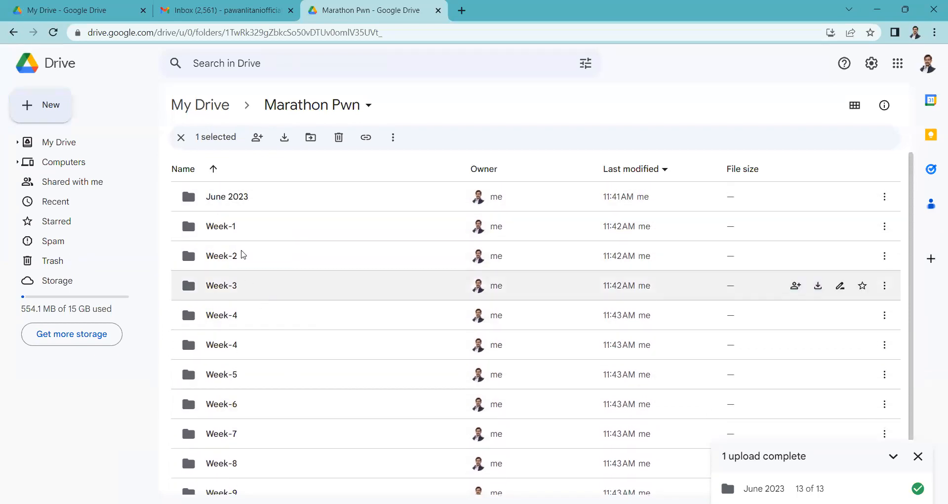
{"action": "scroll", "coordinate": [295, 326], "scroll_direction": "down", "scroll_amount": 1}
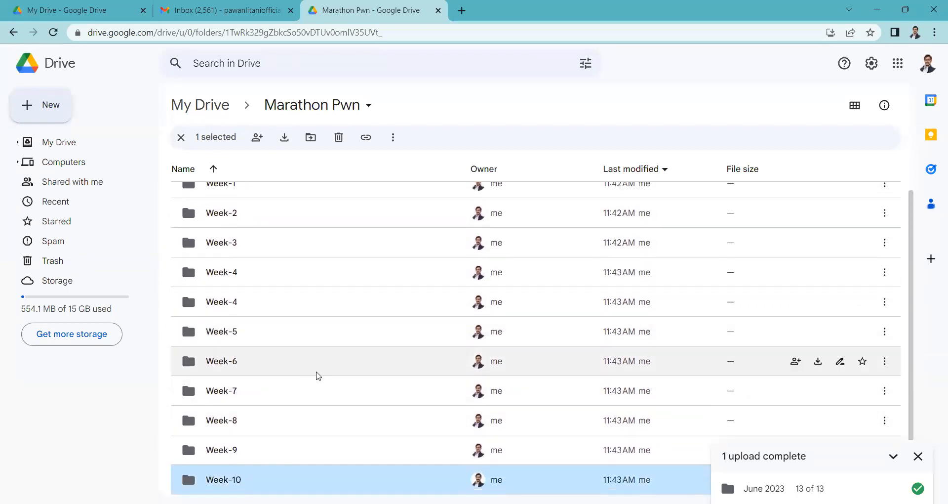
{"action": "scroll", "coordinate": [318, 376], "scroll_direction": "up", "scroll_amount": 1}
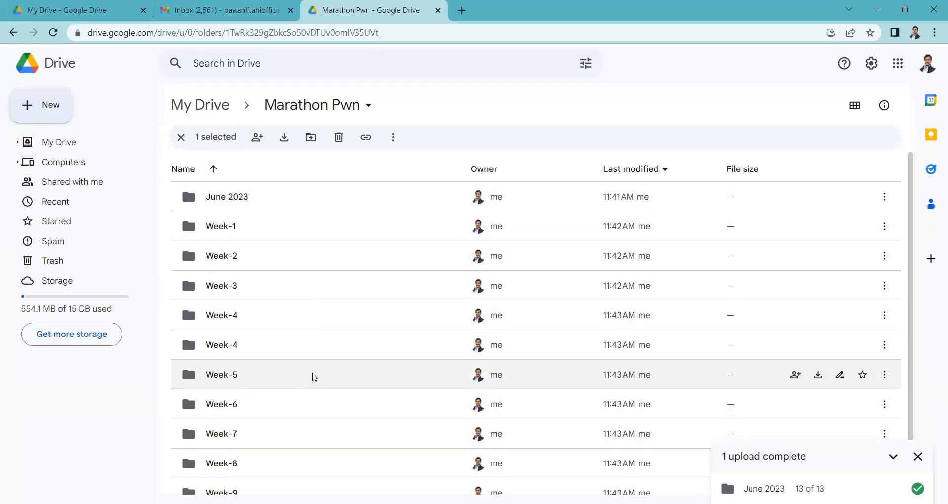
{"action": "scroll", "coordinate": [310, 309], "scroll_direction": "down", "scroll_amount": 1}
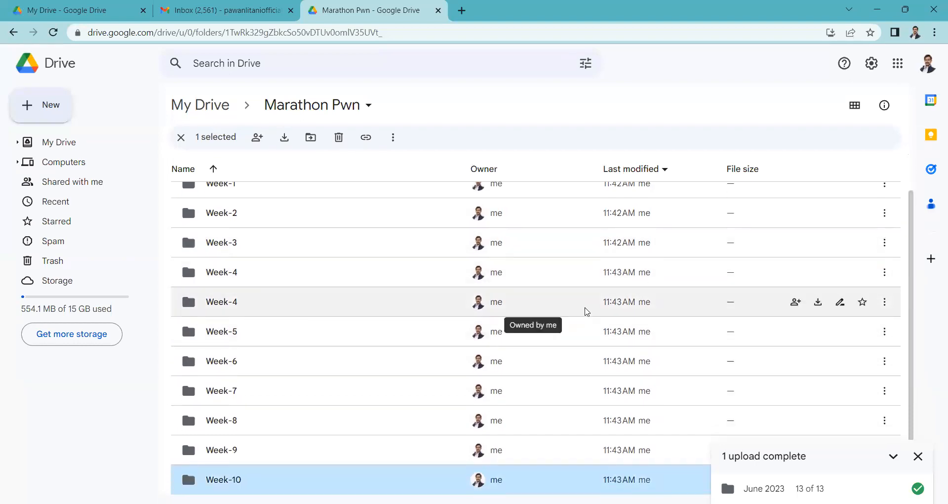
{"action": "scroll", "coordinate": [587, 311], "scroll_direction": "up", "scroll_amount": 1}
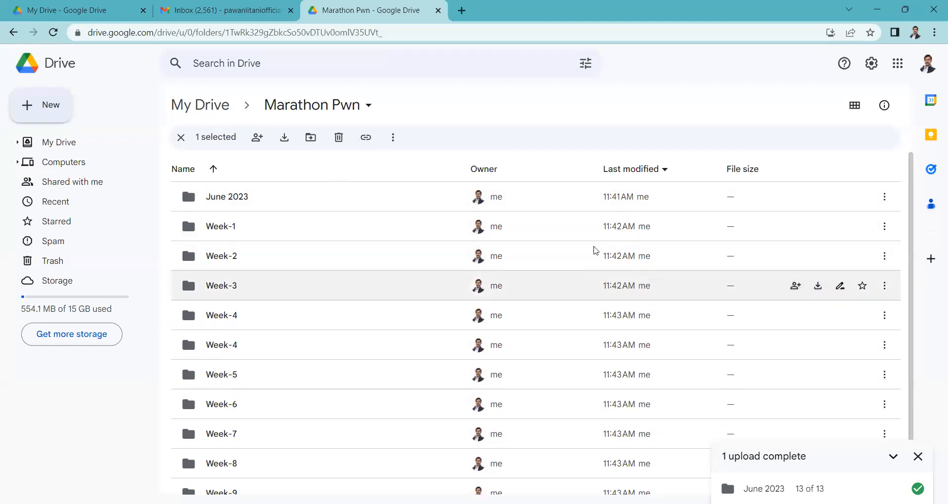
- Share the Week-1 folder with general access set to Anyone with the link, and copy its link
{"action": "left_click", "coordinate": [885, 226]}
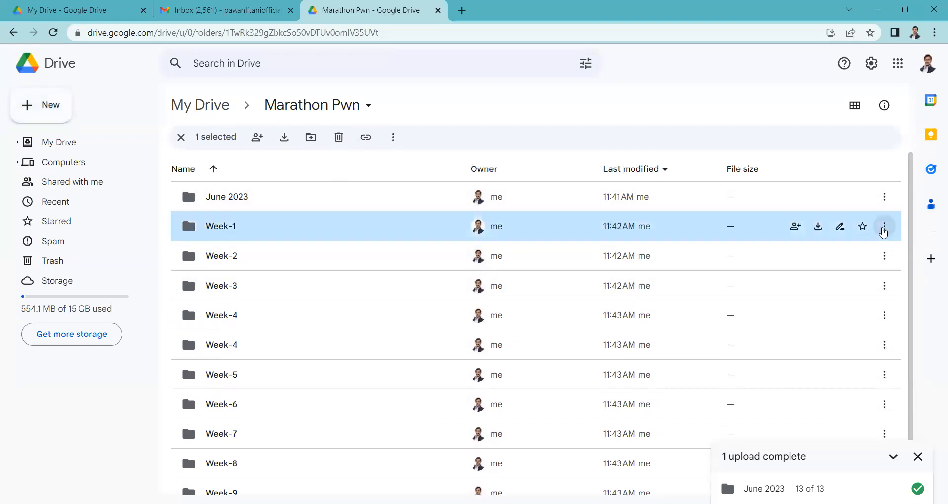
{"action": "mouse_move", "coordinate": [718, 331]}
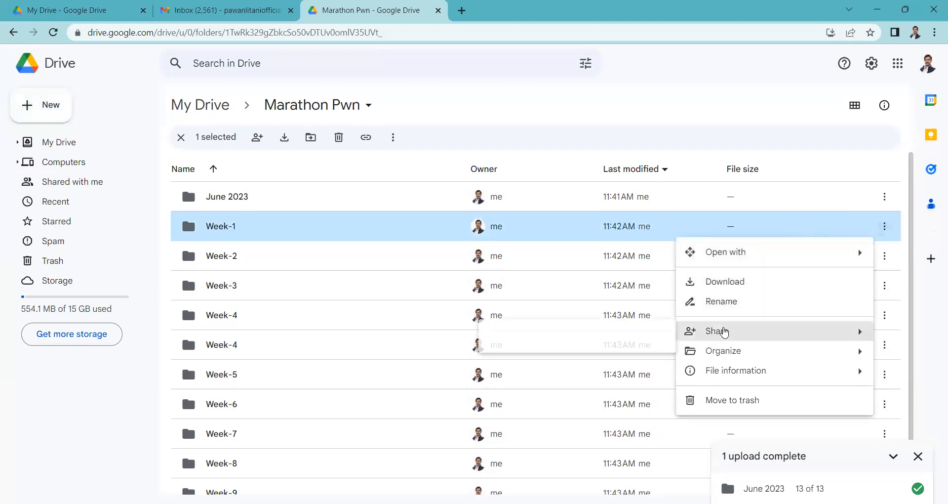
{"action": "left_click", "coordinate": [541, 335]}
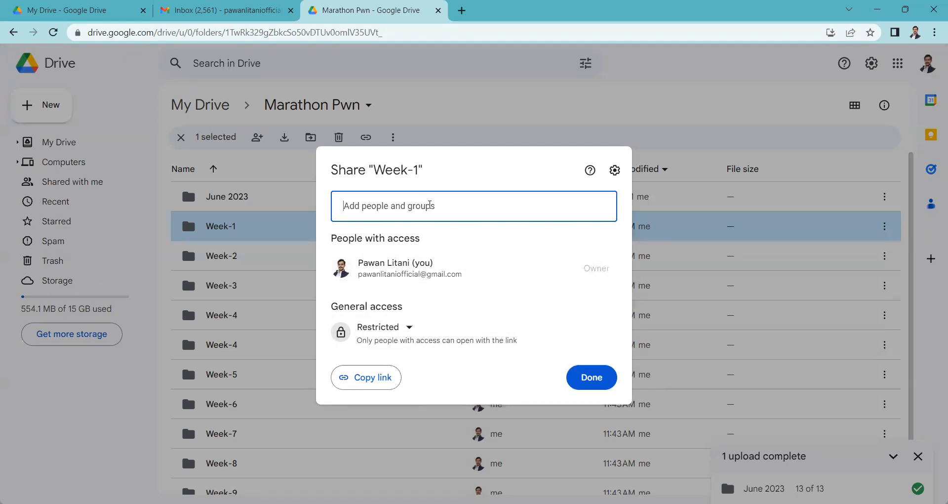
{"action": "left_click", "coordinate": [384, 327]}
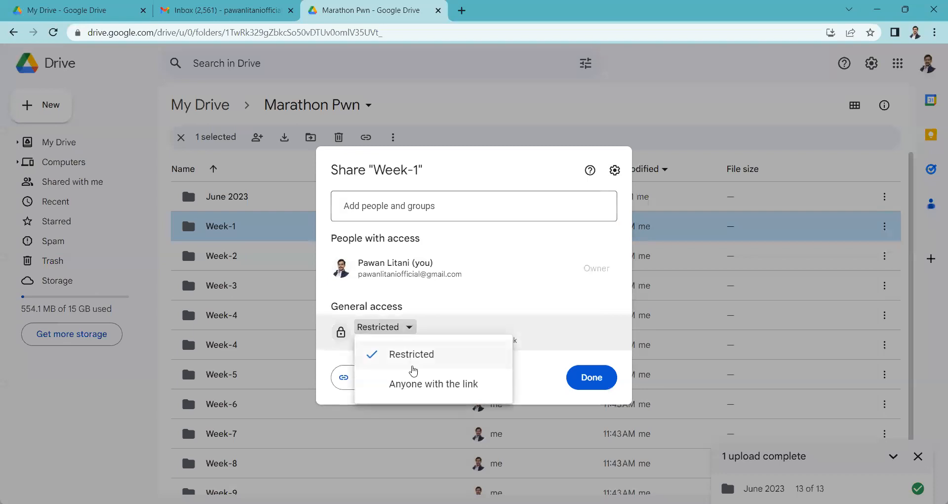
{"action": "left_click", "coordinate": [414, 384]}
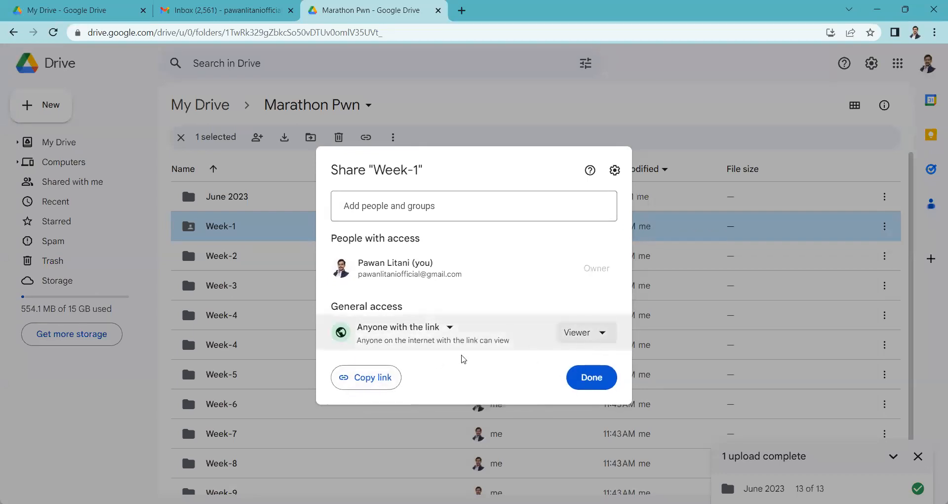
{"action": "left_click", "coordinate": [370, 384]}
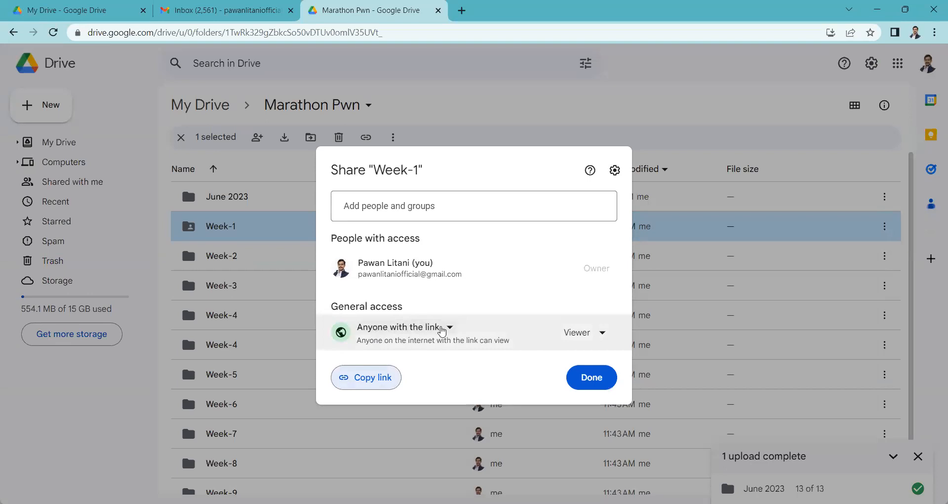
- Change the Week-1 link role to Commenter, and switch it back to Viewer
{"action": "left_click", "coordinate": [595, 331]}
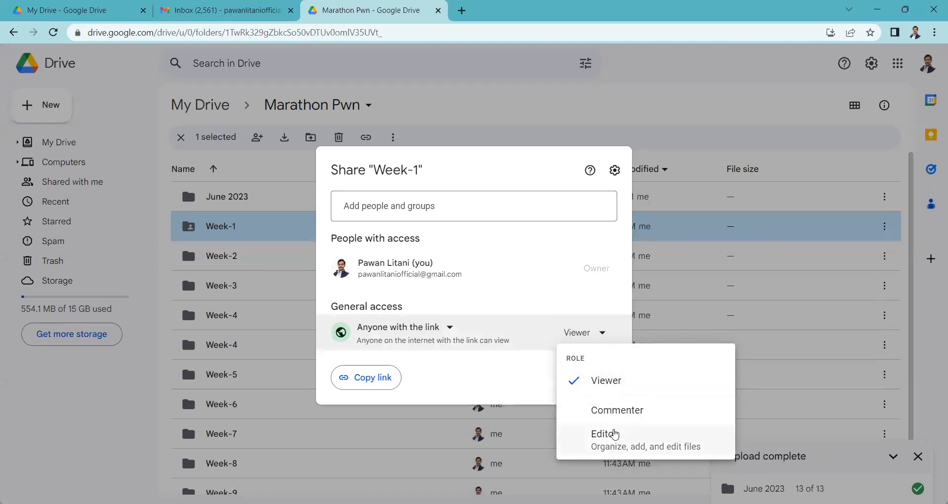
{"action": "left_click", "coordinate": [615, 415]}
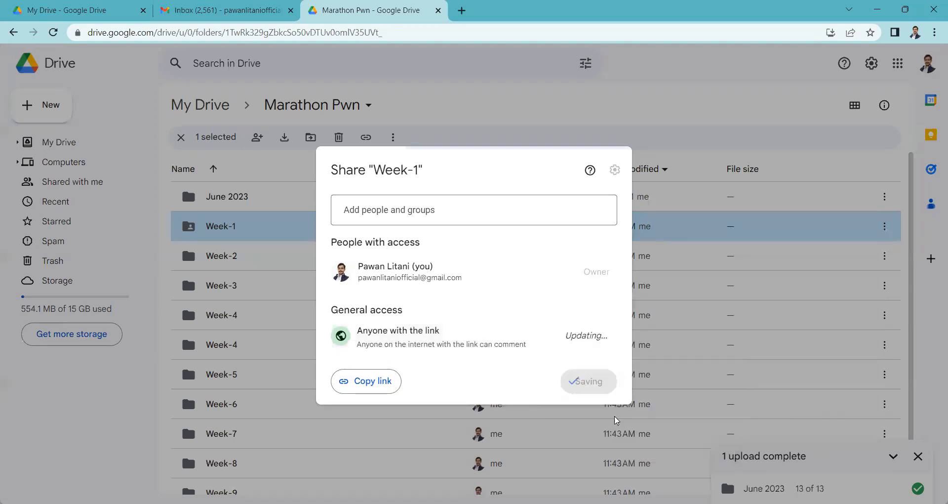
{"action": "left_click", "coordinate": [583, 335]}
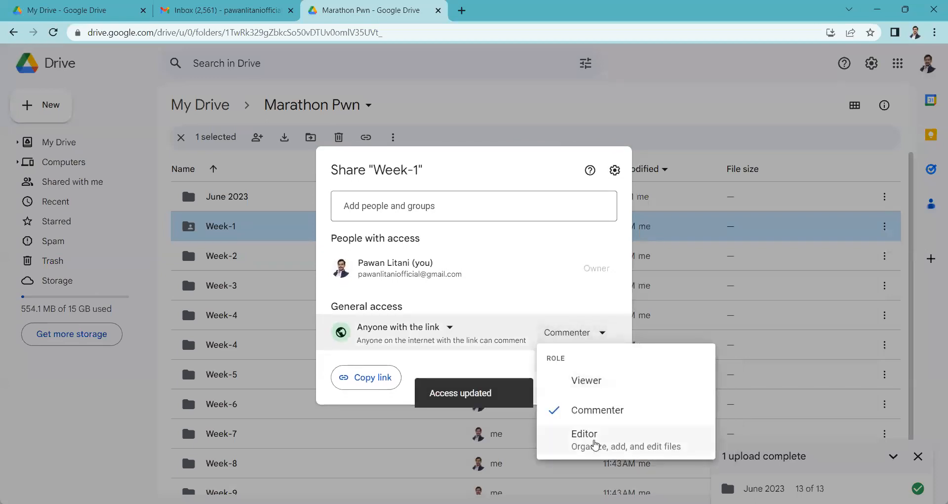
{"action": "left_click", "coordinate": [586, 380]}
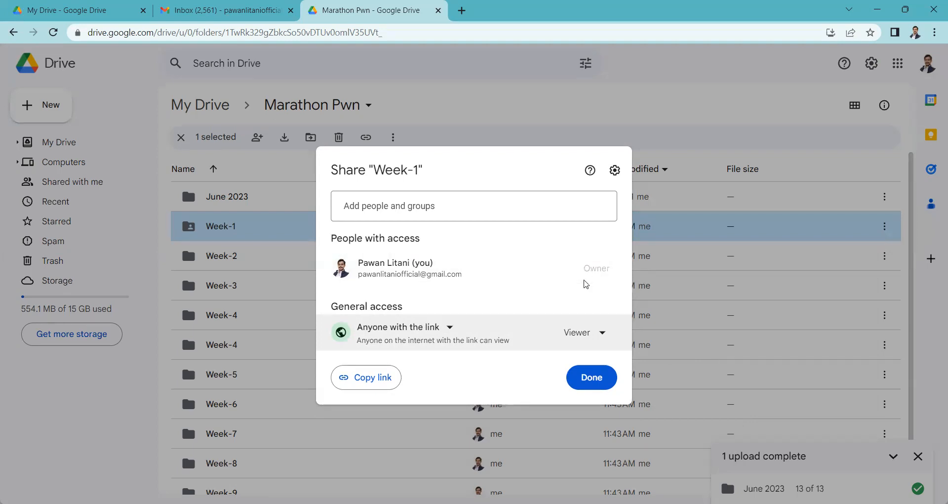
- Set the general access of the Week-1 folder back to Restricted and finish the sharing settings
{"action": "left_click", "coordinate": [582, 340]}
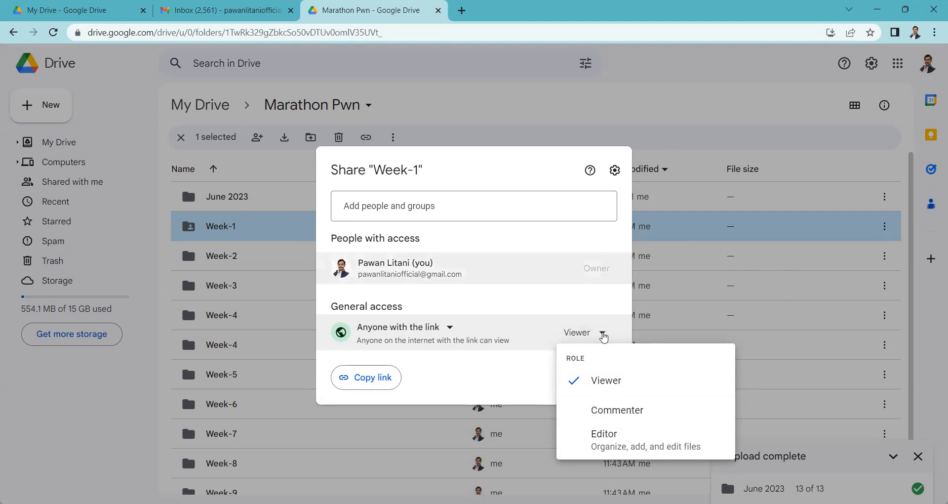
{"action": "left_click", "coordinate": [420, 328]}
{"action": "left_click", "coordinate": [415, 353]}
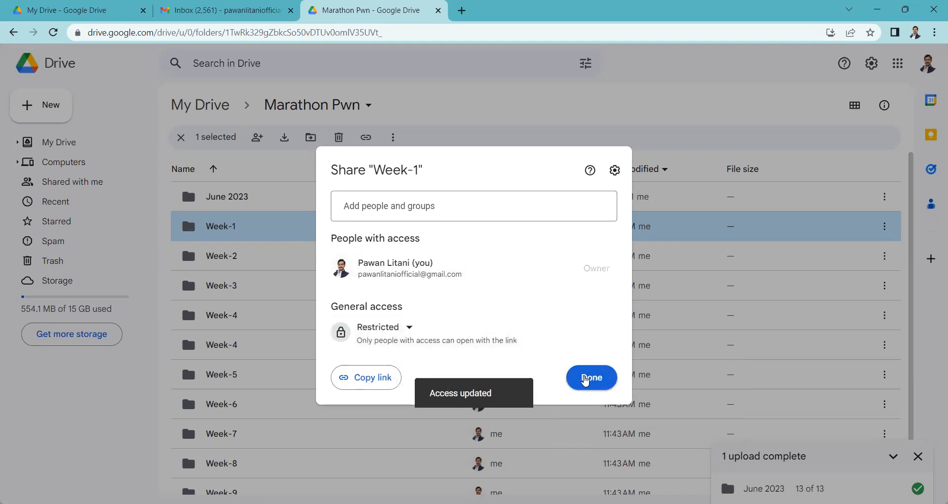
{"action": "left_click", "coordinate": [586, 378]}
- Open the Week-1 folder and upload the Goal Tracker 2023 Excel file into it
{"action": "scroll", "coordinate": [380, 316], "scroll_direction": "down", "scroll_amount": 1}
{"action": "scroll", "coordinate": [413, 343], "scroll_direction": "up", "scroll_amount": 1}
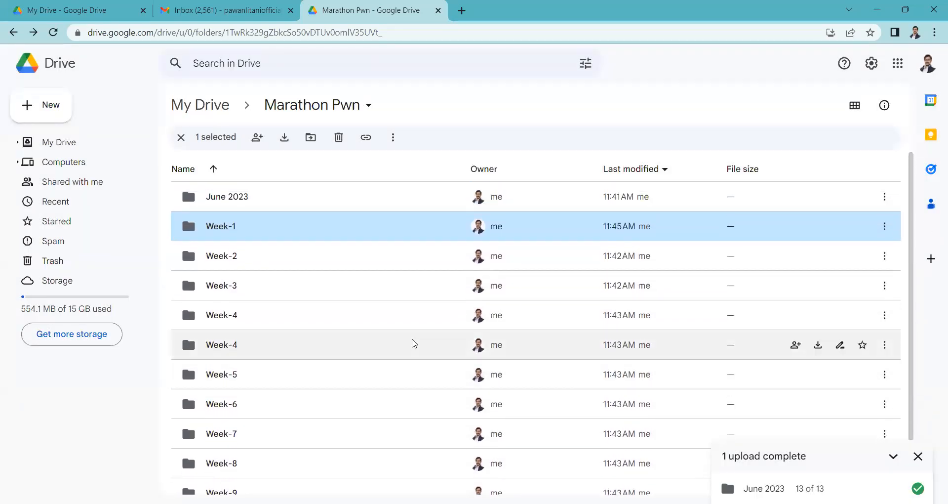
{"action": "double_click", "coordinate": [227, 234]}
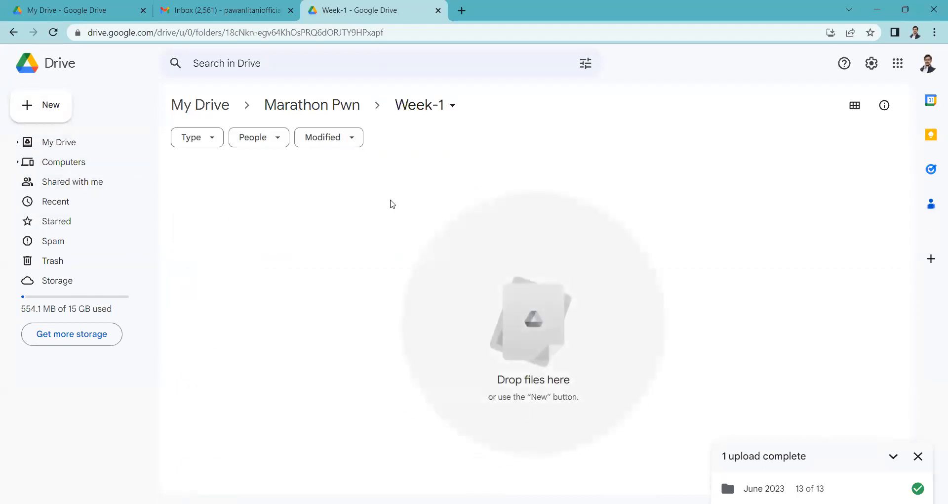
{"action": "left_click", "coordinate": [43, 113]}
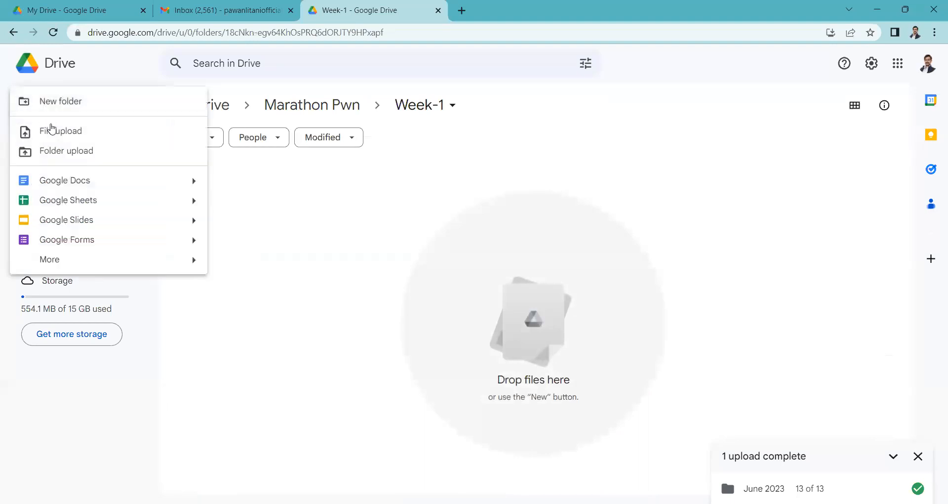
{"action": "left_click", "coordinate": [523, 451]}
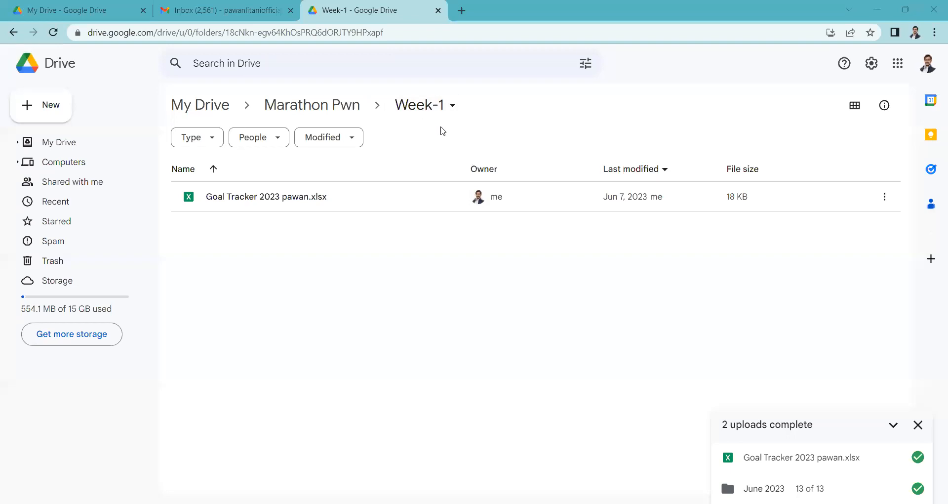
- Open the Week-2 folder in Marathon Pwn and upload Assignment-Mission Week2.xlsx into it
{"action": "left_click", "coordinate": [319, 114]}
{"action": "double_click", "coordinate": [259, 253]}
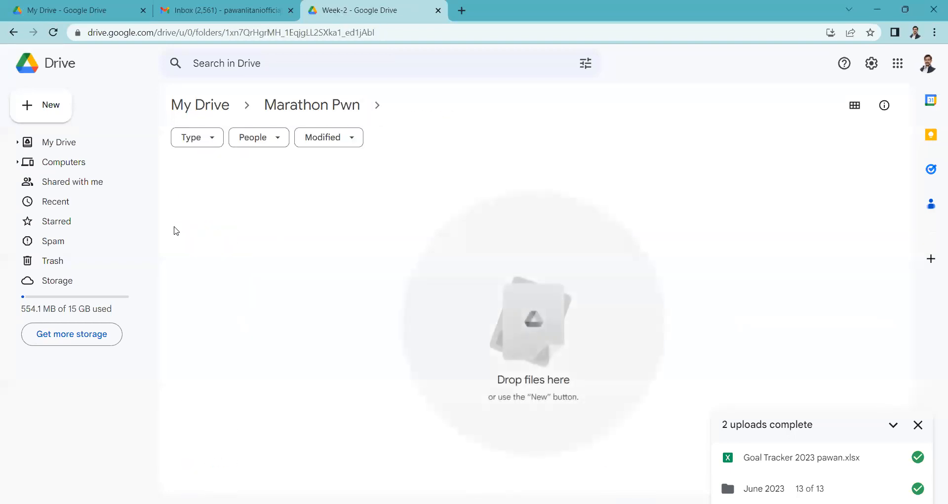
{"action": "left_click", "coordinate": [50, 117]}
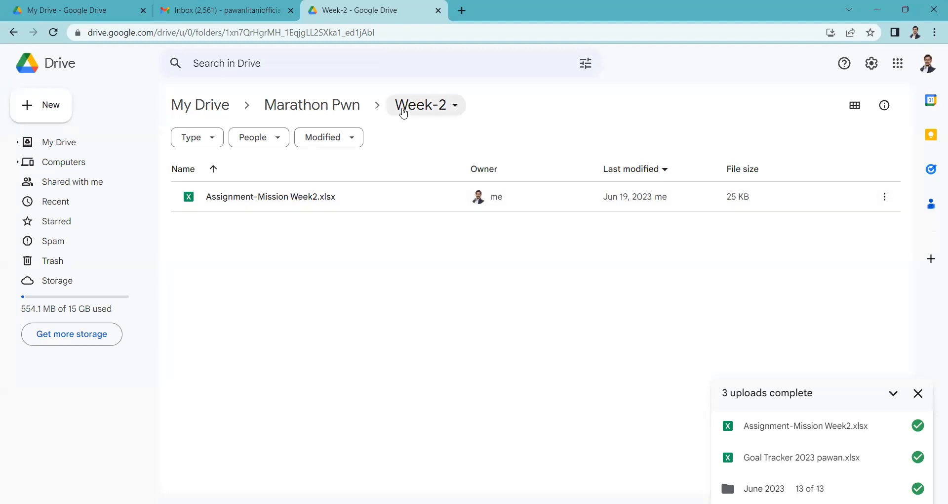
- Upload Mission 50- Marathon.xlsx to the Week-3 folder of Marathon Pwn, and reopen that folder from its parent to check it
{"action": "left_click", "coordinate": [327, 107]}
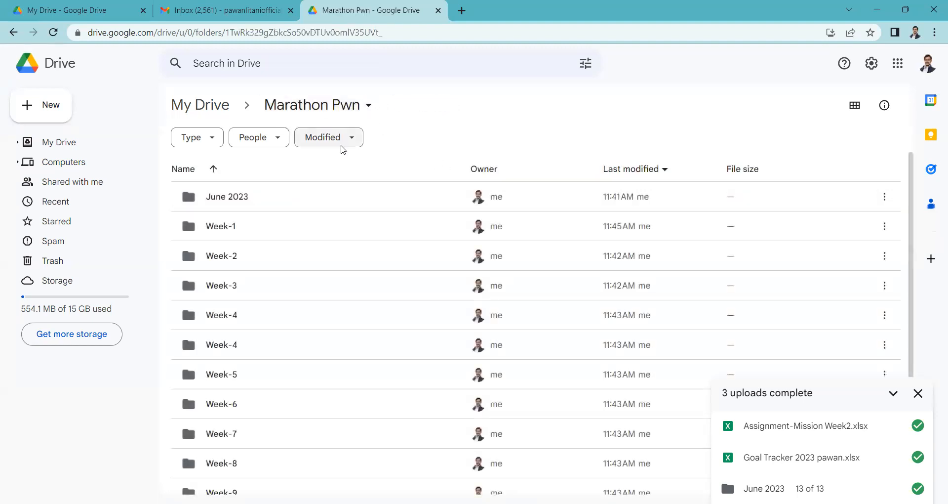
{"action": "left_click", "coordinate": [265, 294]}
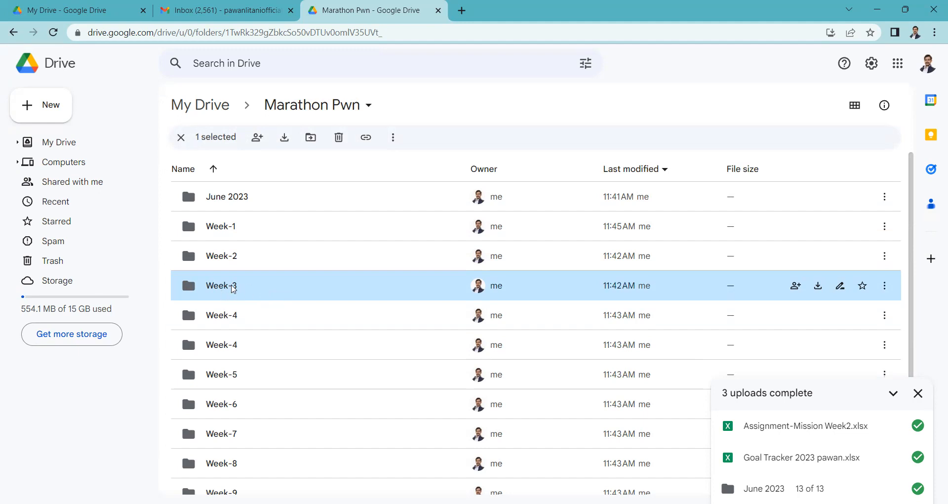
{"action": "double_click", "coordinate": [233, 289]}
{"action": "left_click", "coordinate": [58, 115]}
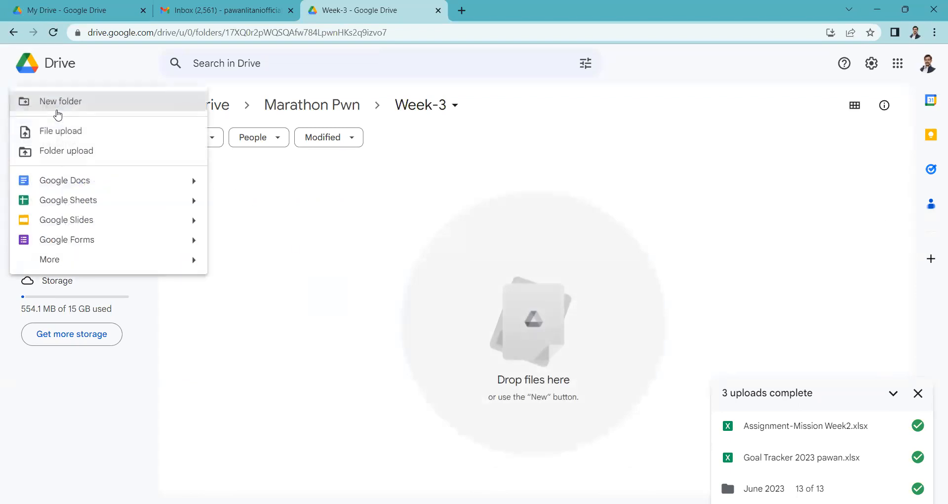
{"action": "left_click", "coordinate": [75, 133]}
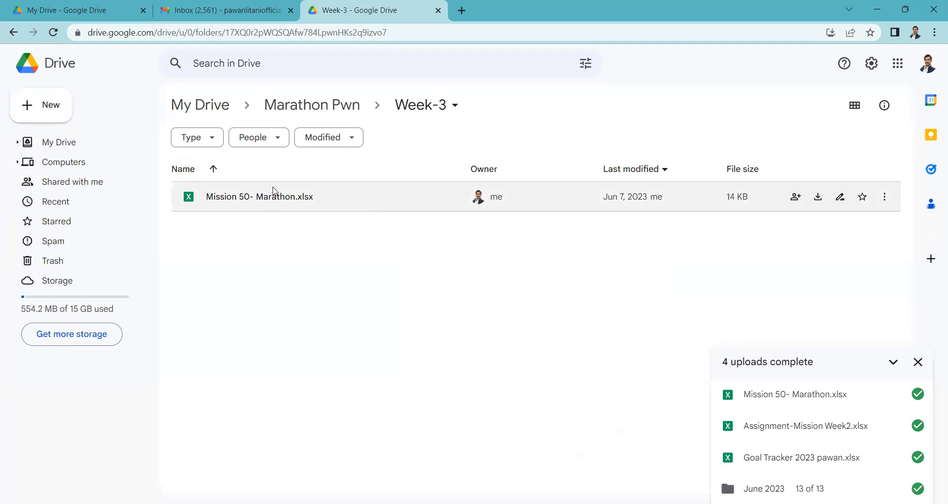
{"action": "left_click", "coordinate": [303, 104]}
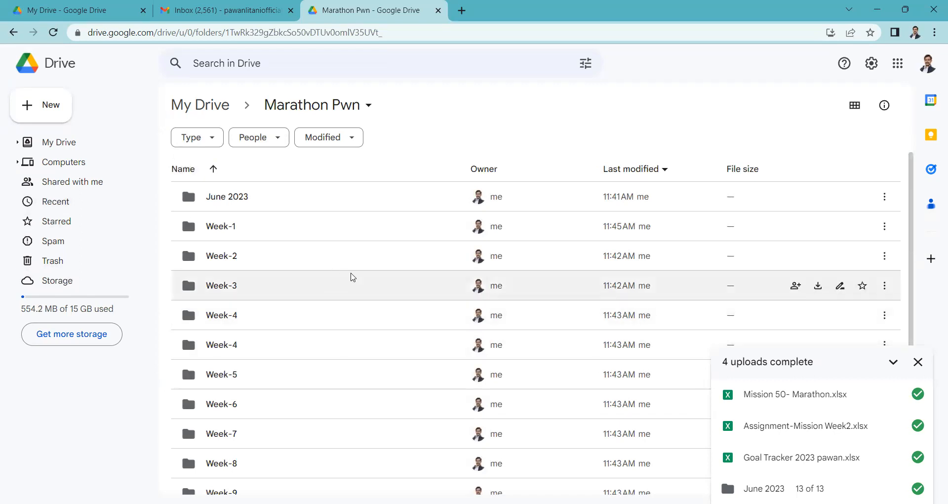
{"action": "double_click", "coordinate": [234, 292]}
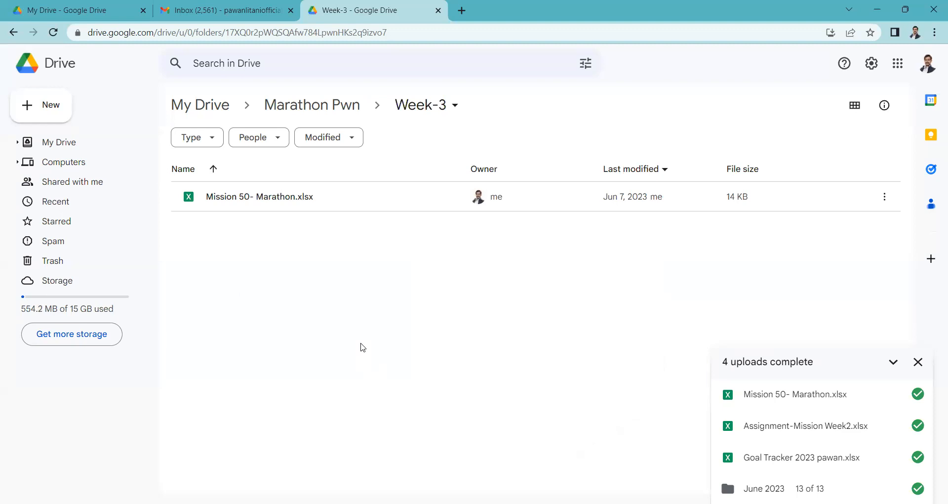
- Move Mission 50- Marathon.xlsx from the Week-3 folder to the trash and dismiss the completed uploads list
{"action": "left_click", "coordinate": [885, 200]}
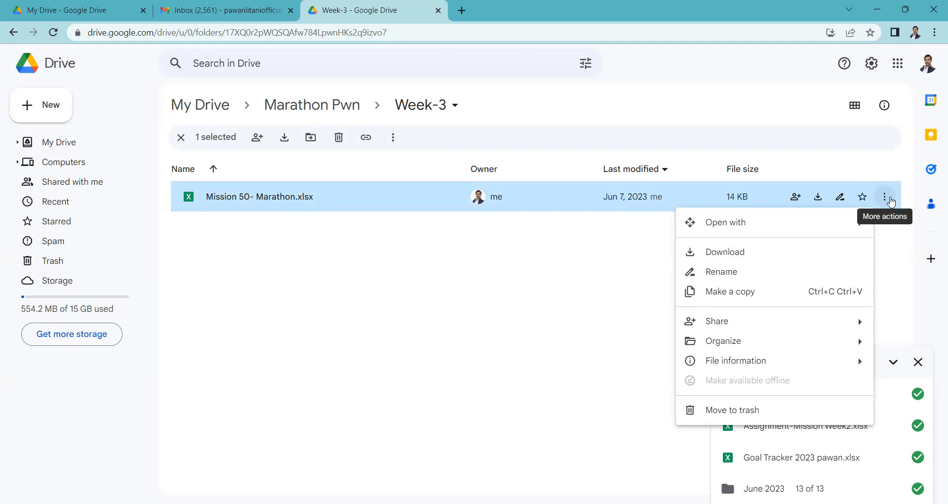
{"action": "mouse_move", "coordinate": [701, 225]}
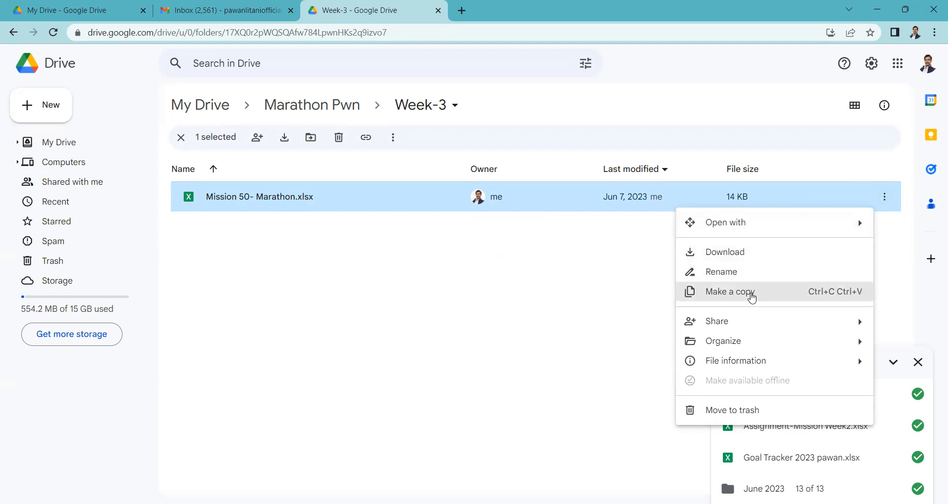
{"action": "mouse_move", "coordinate": [761, 322]}
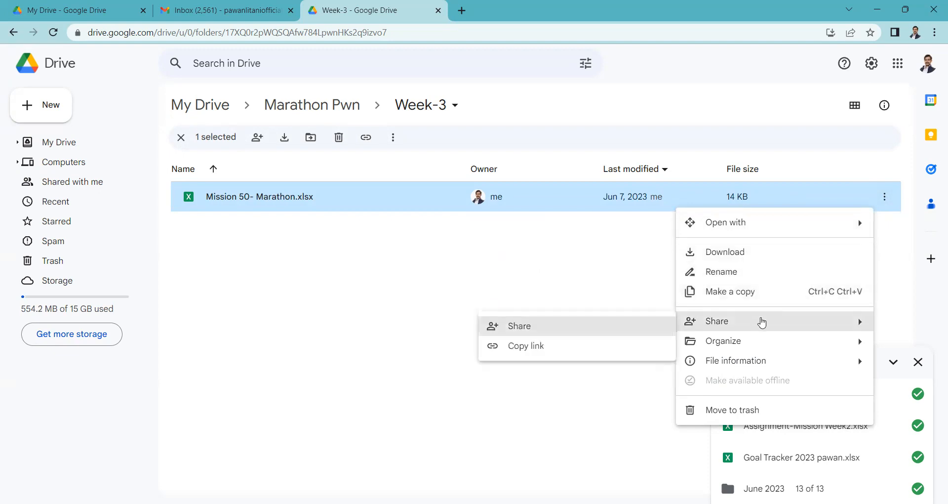
{"action": "mouse_move", "coordinate": [753, 346]}
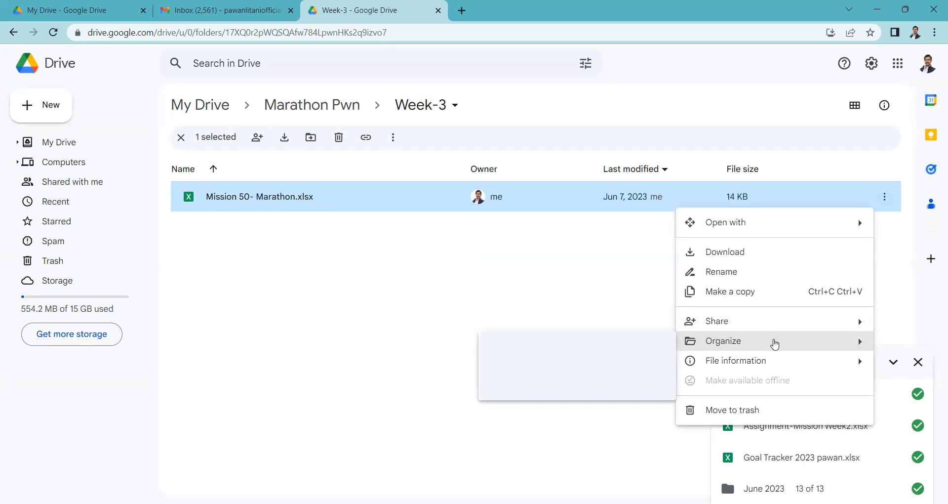
{"action": "mouse_move", "coordinate": [745, 361]}
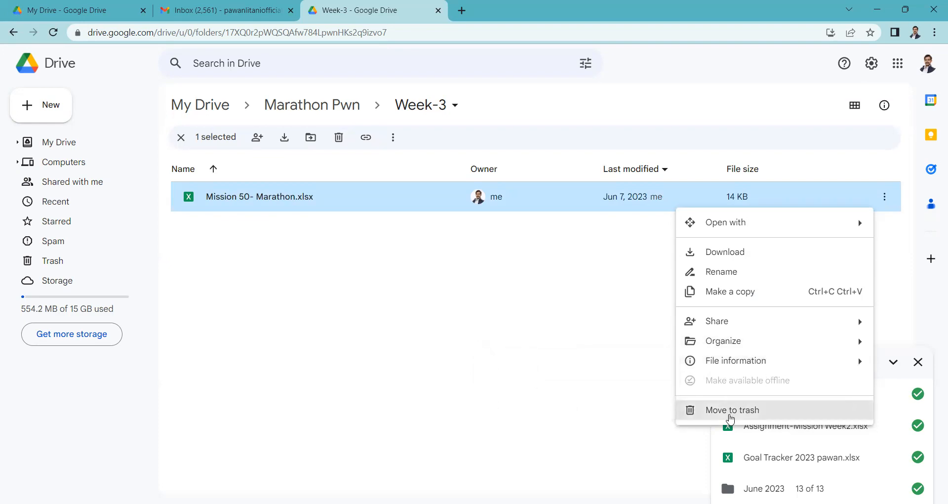
{"action": "left_click", "coordinate": [730, 410]}
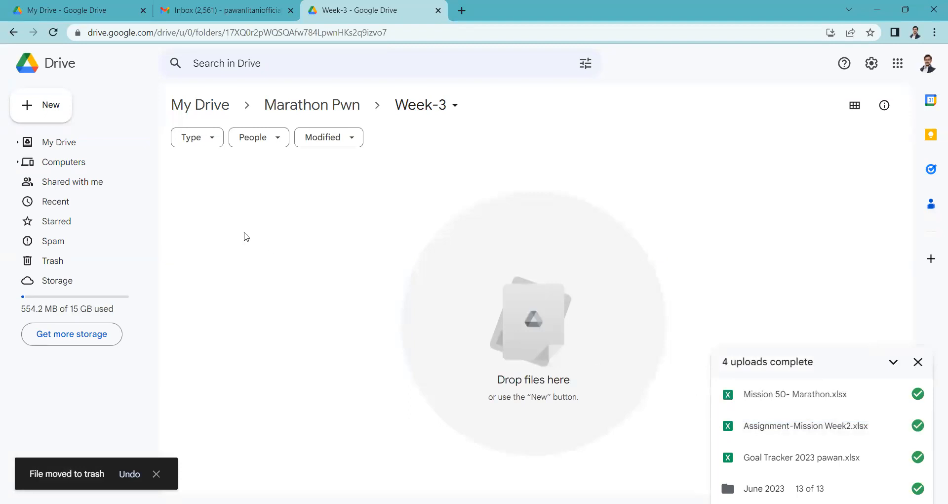
{"action": "left_click", "coordinate": [917, 362]}
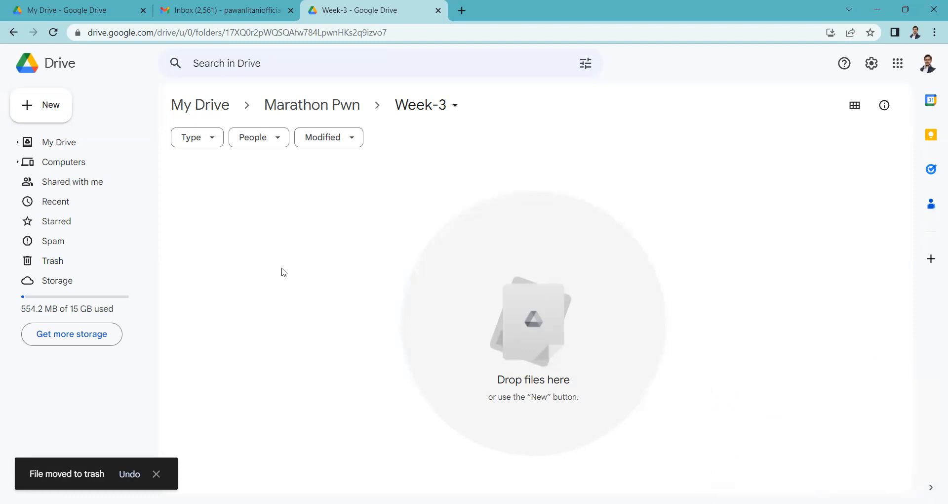
- Go back to My Drive, reopen the Marathon Pwn folder and look through its June 2023 and weekly subfolders
{"action": "left_click", "coordinate": [269, 114]}
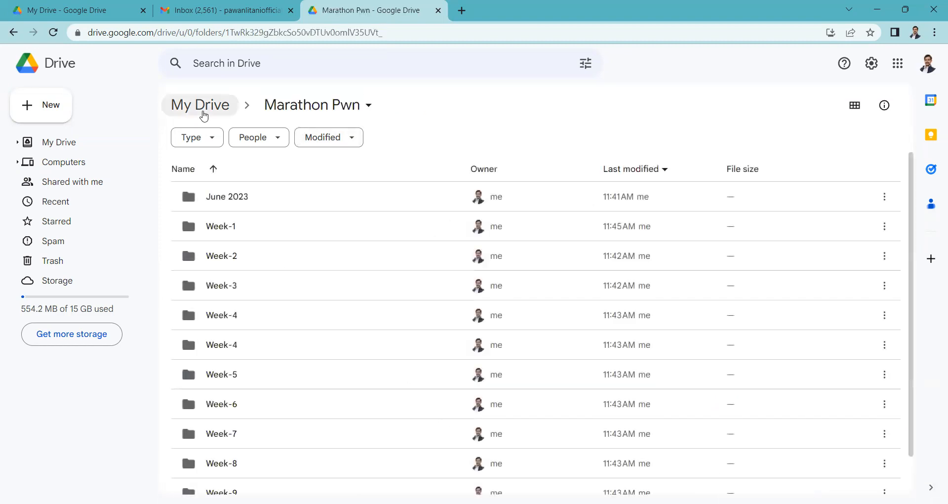
{"action": "left_click", "coordinate": [204, 116]}
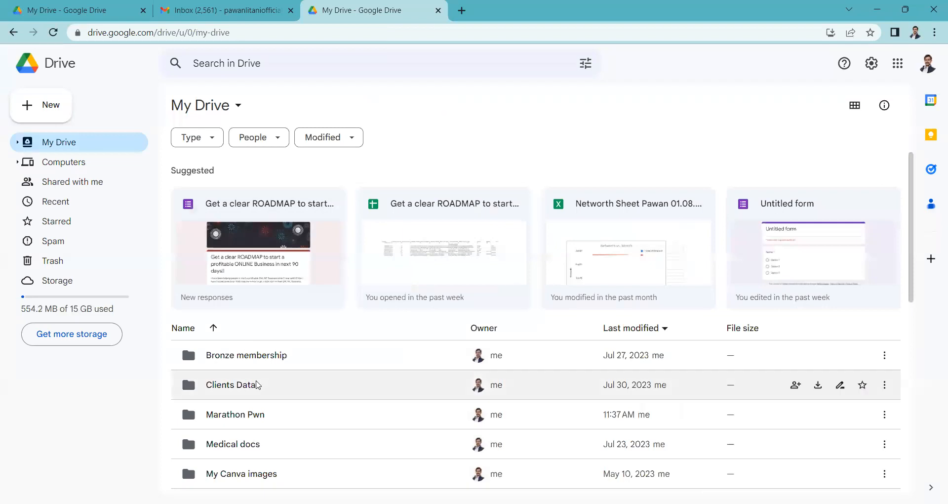
{"action": "scroll", "coordinate": [247, 390], "scroll_direction": "down", "scroll_amount": 3}
{"action": "double_click", "coordinate": [247, 293]}
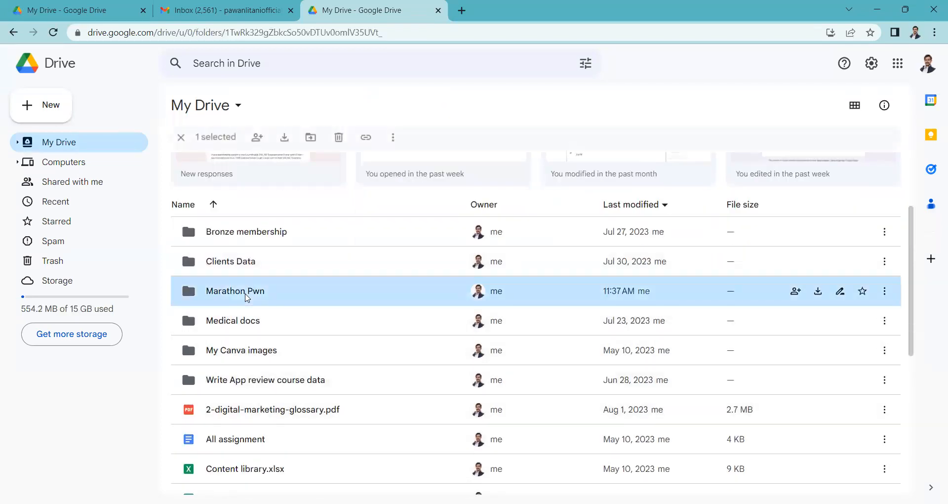
{"action": "scroll", "coordinate": [529, 438], "scroll_direction": "down", "scroll_amount": 1}
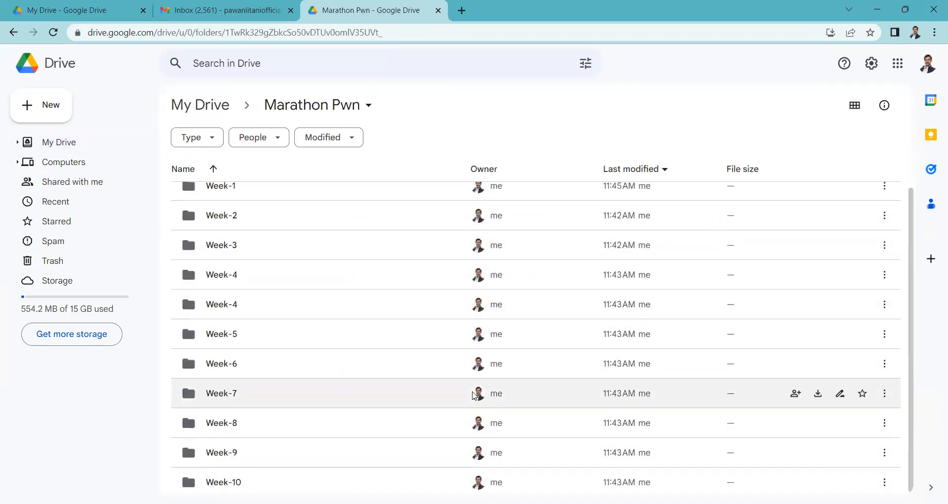
{"action": "scroll", "coordinate": [473, 395], "scroll_direction": "up", "scroll_amount": 1}
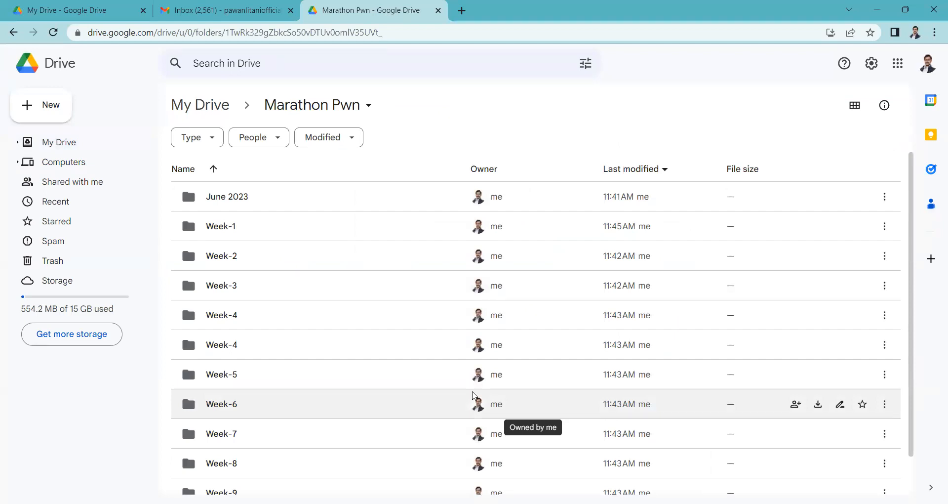
{"action": "scroll", "coordinate": [392, 338], "scroll_direction": "down", "scroll_amount": 1}
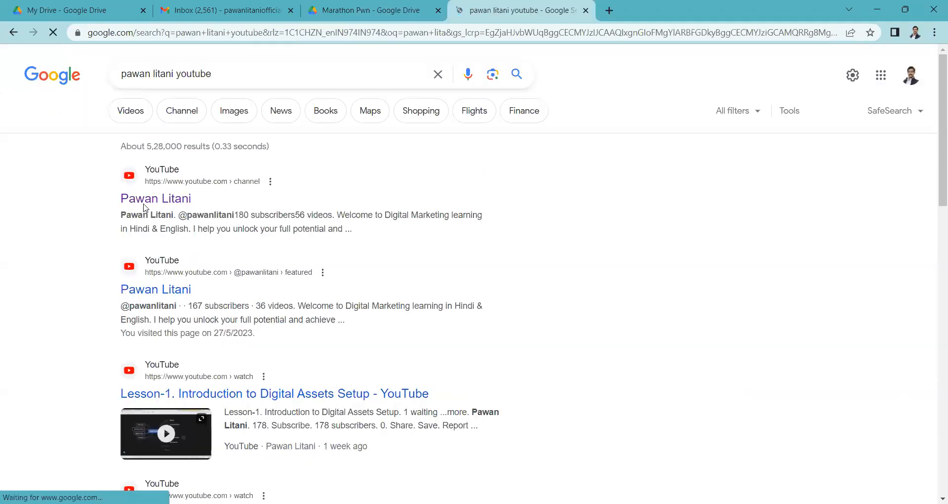
- Switch to the coach's YouTube channel and view the description, contact details and social links in its About section
{"action": "left_click", "coordinate": [147, 204]}
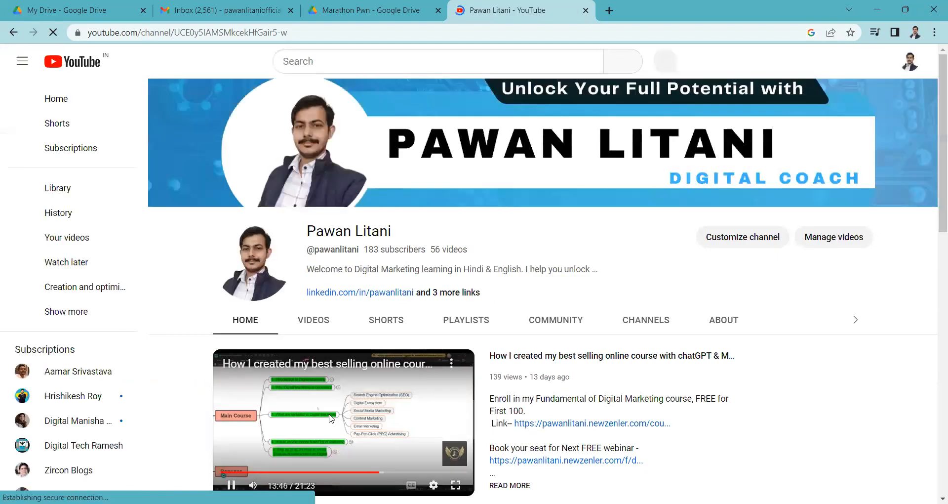
{"action": "left_click", "coordinate": [314, 321]}
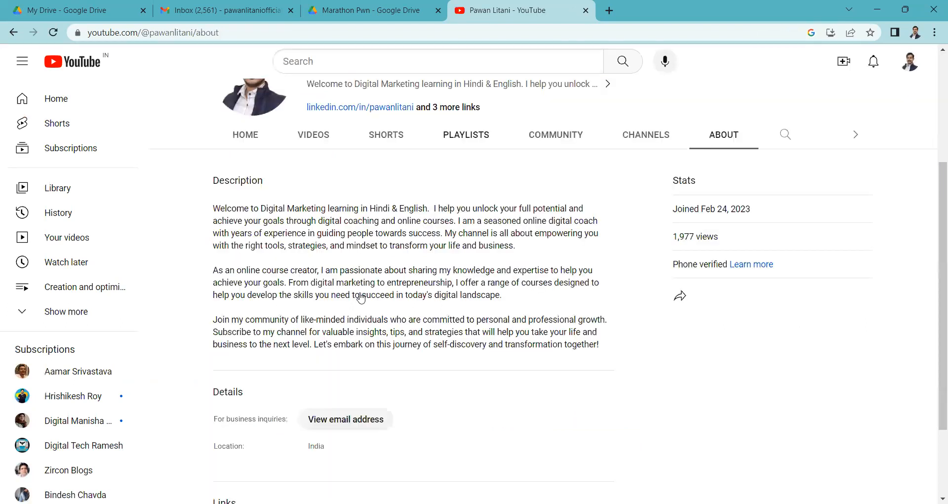
{"action": "scroll", "coordinate": [596, 245], "scroll_direction": "up", "scroll_amount": 3}
{"action": "left_click", "coordinate": [660, 322]}
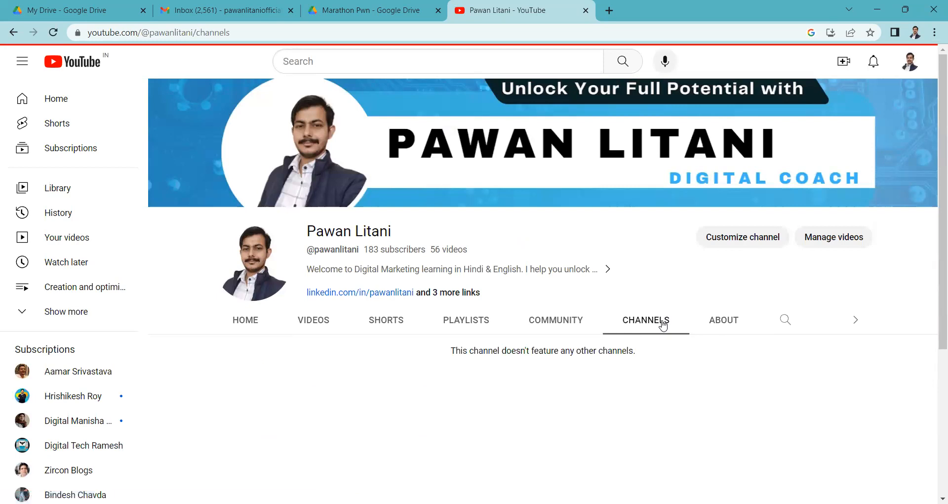
{"action": "left_click", "coordinate": [720, 321]}
{"action": "scroll", "coordinate": [660, 321], "scroll_direction": "down", "scroll_amount": 1}
{"action": "scroll", "coordinate": [660, 322], "scroll_direction": "down", "scroll_amount": 5}
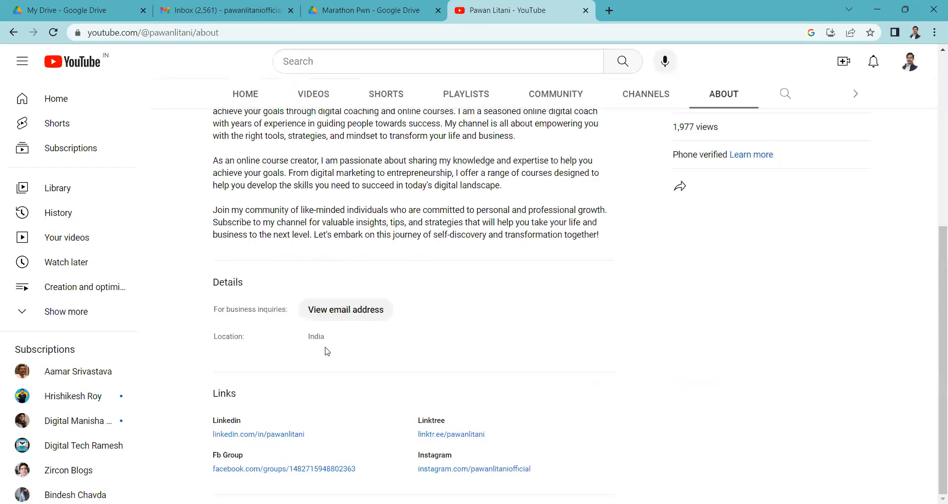
- View the Linktree page linked from the channel's About section, and return to the YouTube channel header
{"action": "left_click", "coordinate": [462, 434]}
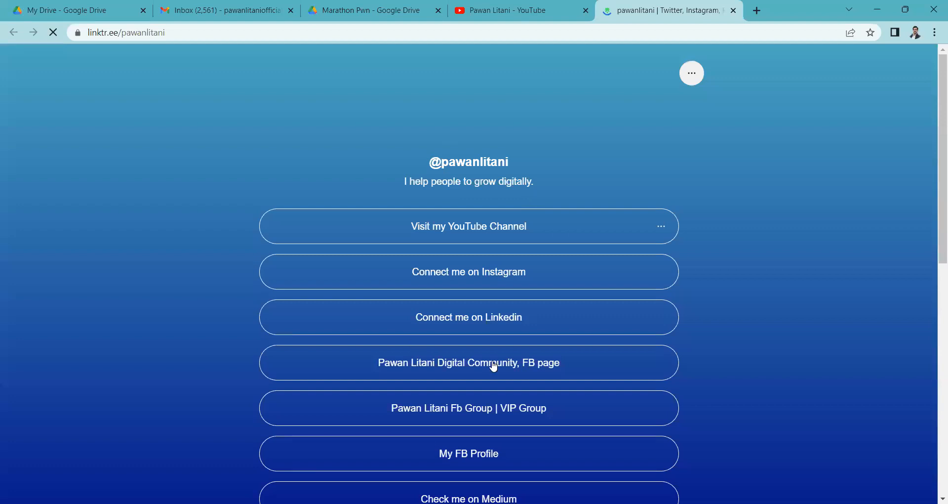
{"action": "left_click", "coordinate": [508, 8]}
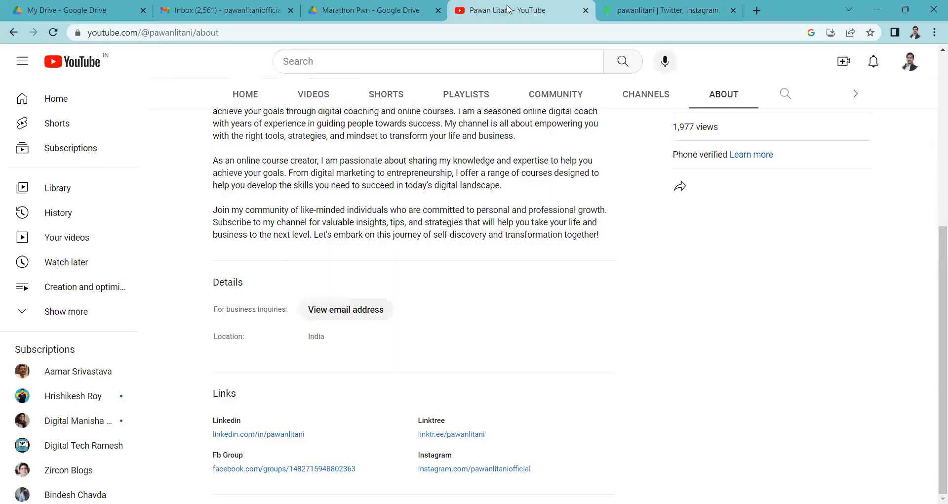
{"action": "scroll", "coordinate": [491, 196], "scroll_direction": "up", "scroll_amount": 5}
{"action": "scroll", "coordinate": [490, 196], "scroll_direction": "up", "scroll_amount": 3}
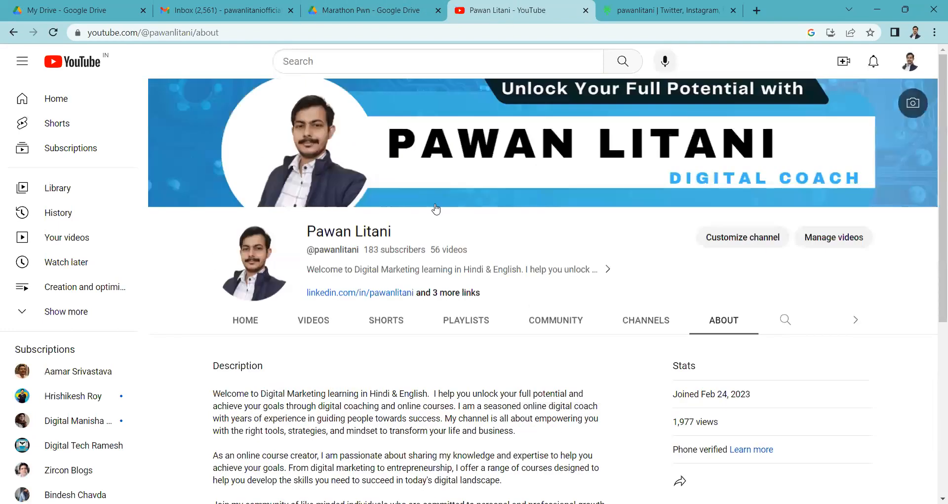